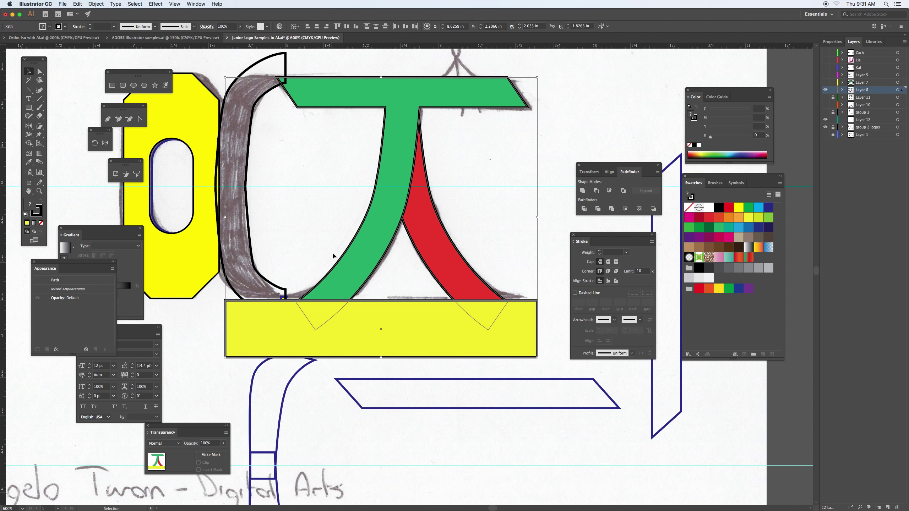
# - Use Shape Builder to delete the yellow bar and the leftover triangles under the green and red legs
pyautogui.moveTo(335, 240); pyautogui.dragTo(451, 339)
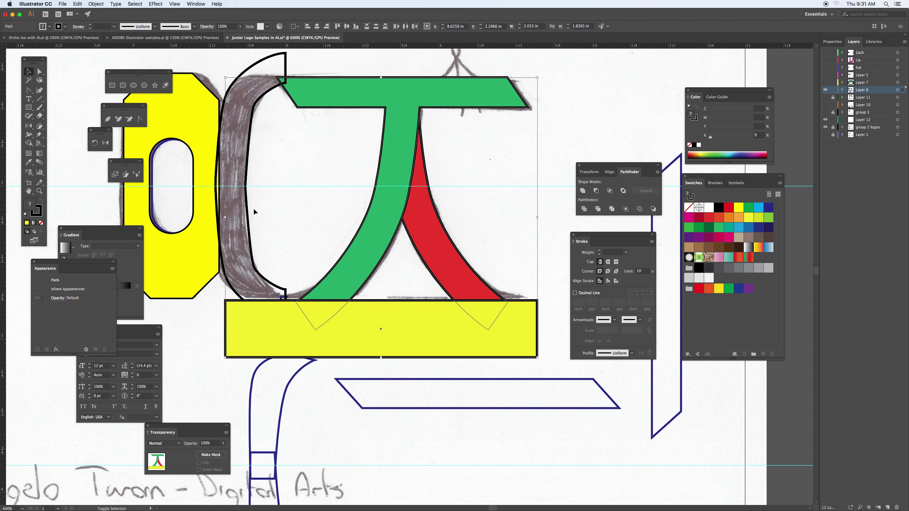
pyautogui.hotkey('shift', 'm')
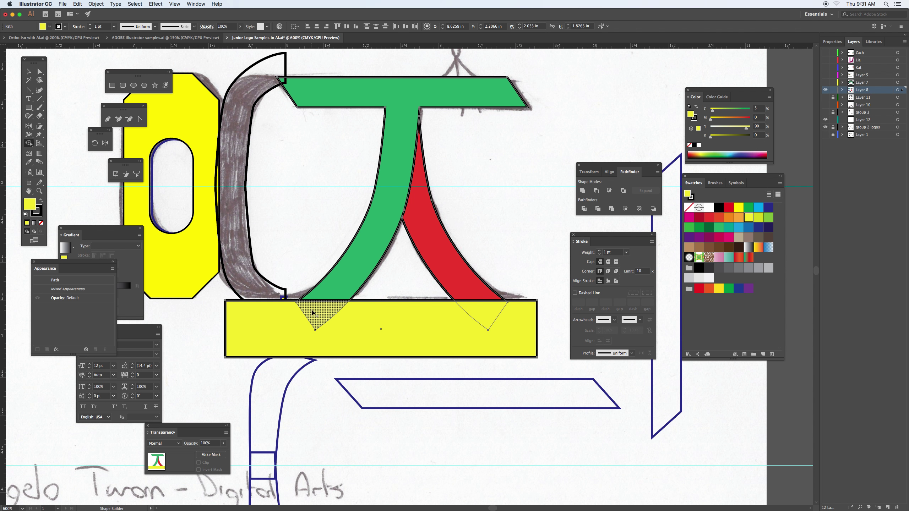
pyautogui.click(312, 313)
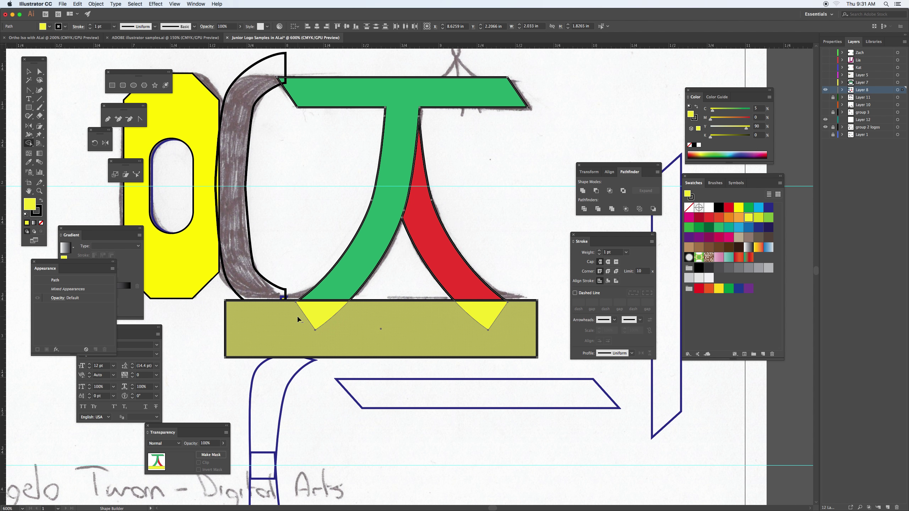
pyautogui.keyDown('alt'); pyautogui.click(303, 317); pyautogui.keyUp('alt')
pyautogui.keyDown('alt'); pyautogui.click(322, 315); pyautogui.keyUp('alt')
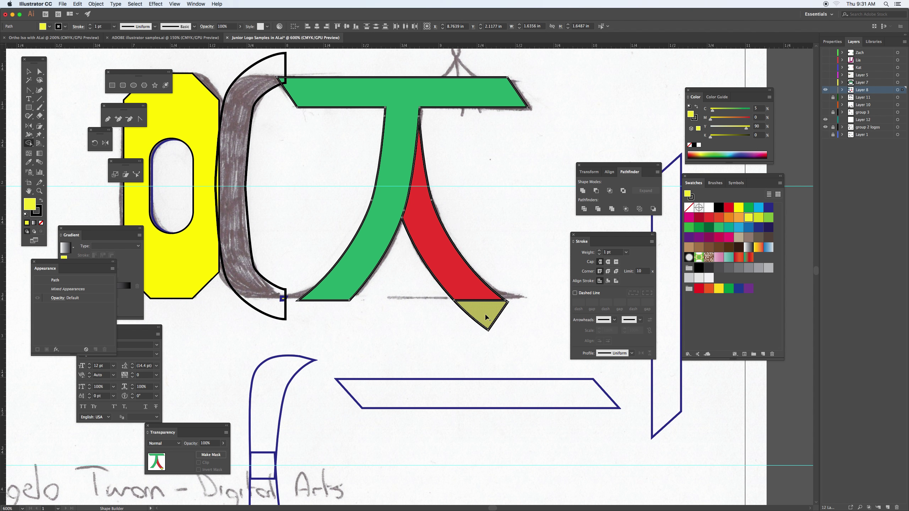
pyautogui.keyDown('alt'); pyautogui.click(484, 314); pyautogui.keyUp('alt')
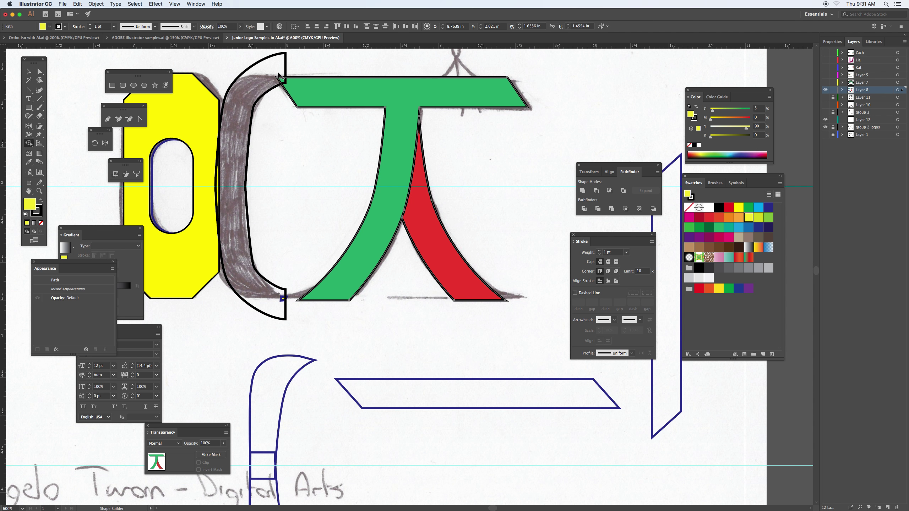
# - Lower the gray curve's top anchor until its tip sits on the green pi's top-left corner
pyautogui.press('super+equal')
pyautogui.press('super+equal')
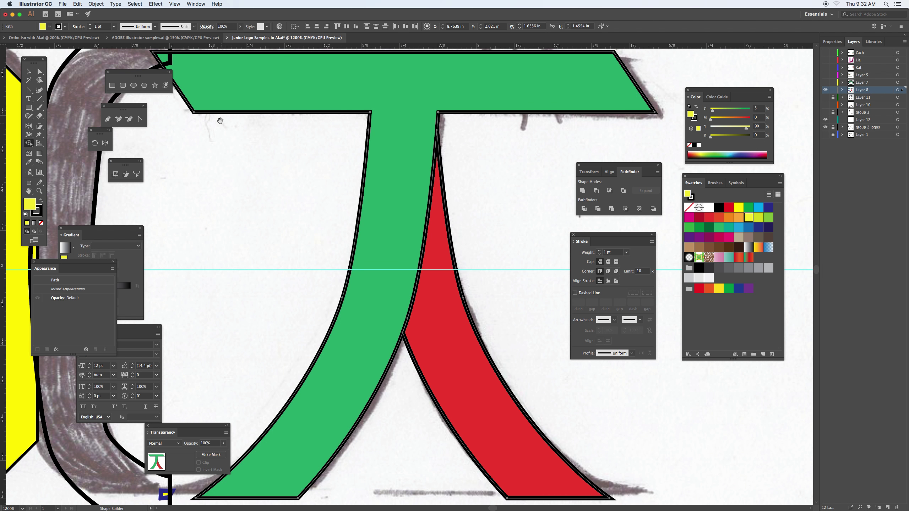
pyautogui.moveTo(269, 137); pyautogui.dragTo(393, 215)
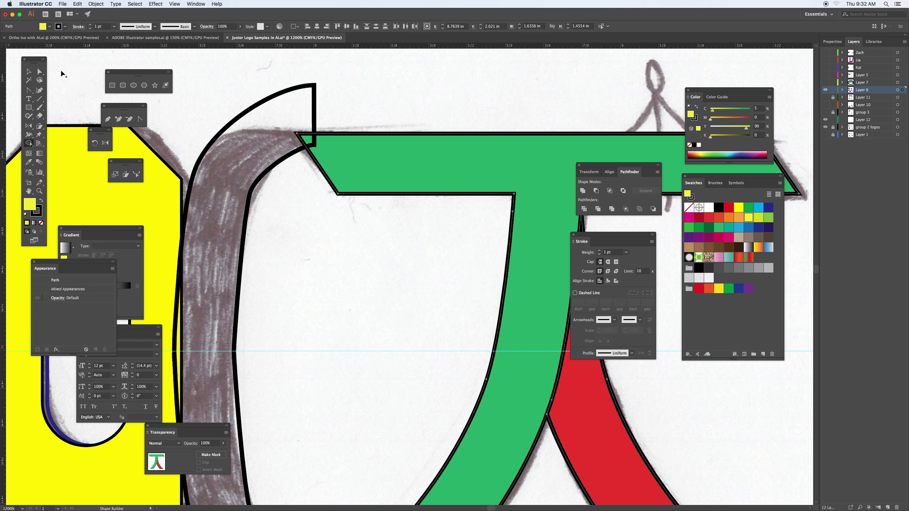
pyautogui.click(40, 73)
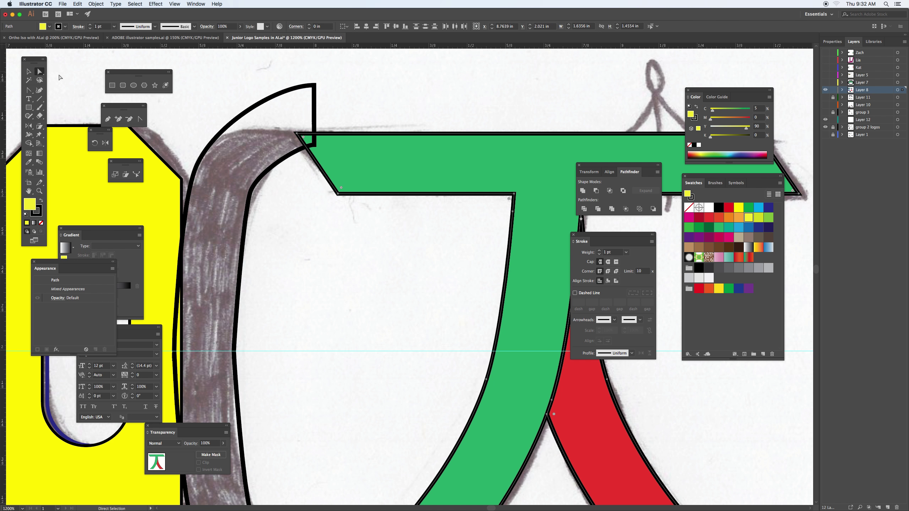
pyautogui.click(315, 86)
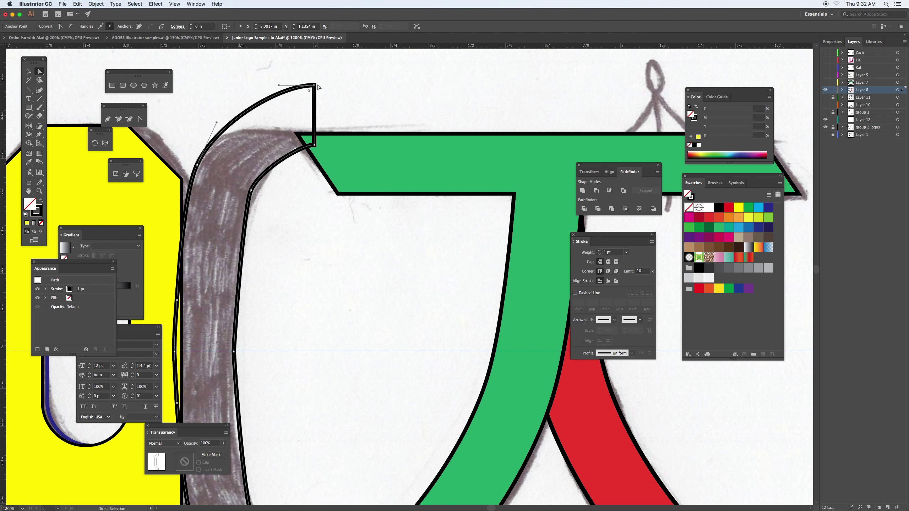
pyautogui.press('Down')
pyautogui.press('Down')
pyautogui.press('Down')
pyautogui.press('Down')
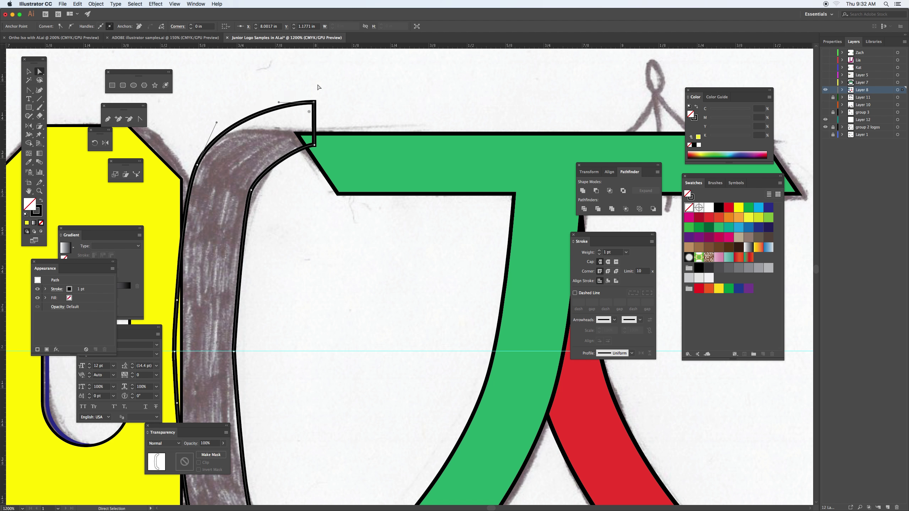
pyautogui.press('Down')
pyautogui.press('Down')
pyautogui.press('Down')
pyautogui.press('Down')
pyautogui.press('Down')
pyautogui.press('Down')
pyautogui.press('Down')
pyautogui.press('Down')
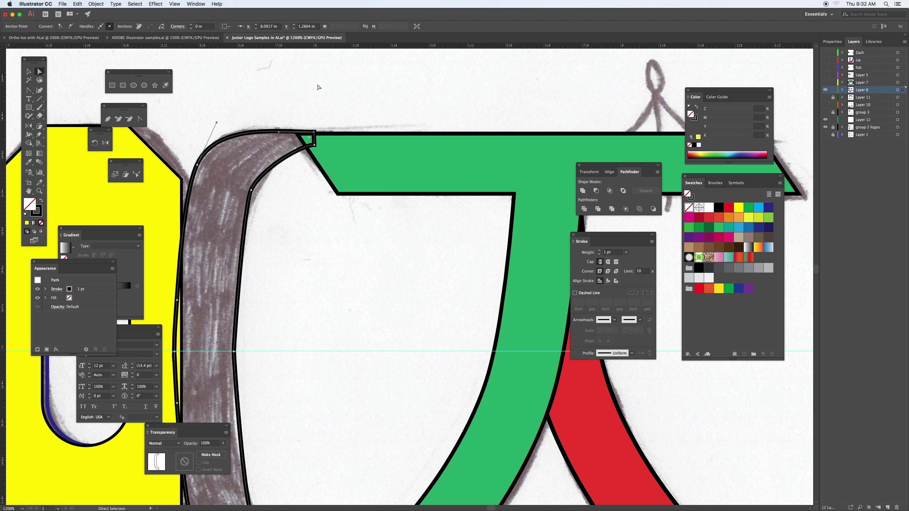
pyautogui.press('Down')
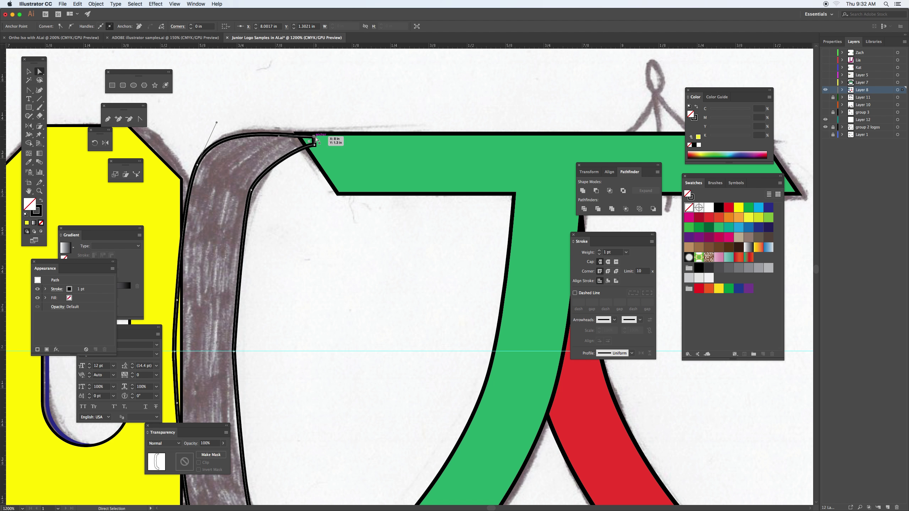
pyautogui.moveTo(315, 145); pyautogui.dragTo(315, 135)
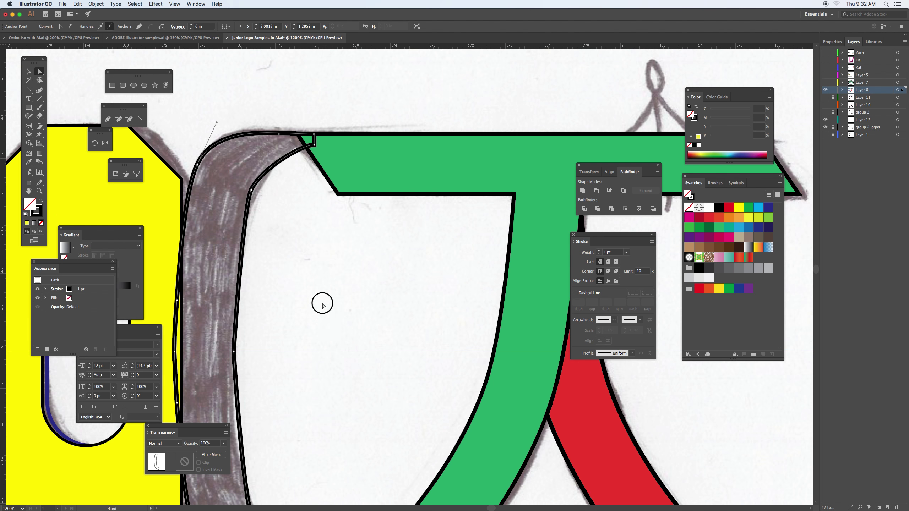
pyautogui.moveTo(320, 300); pyautogui.dragTo(365, 132)
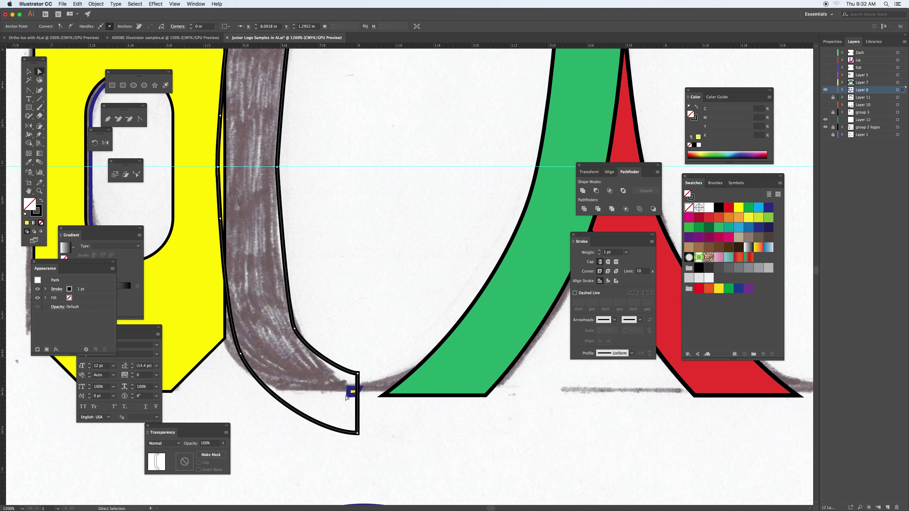
# - Delete the small stray blue fragment at the bottom of the gray curve
pyautogui.click(351, 393)
pyautogui.press('Delete')
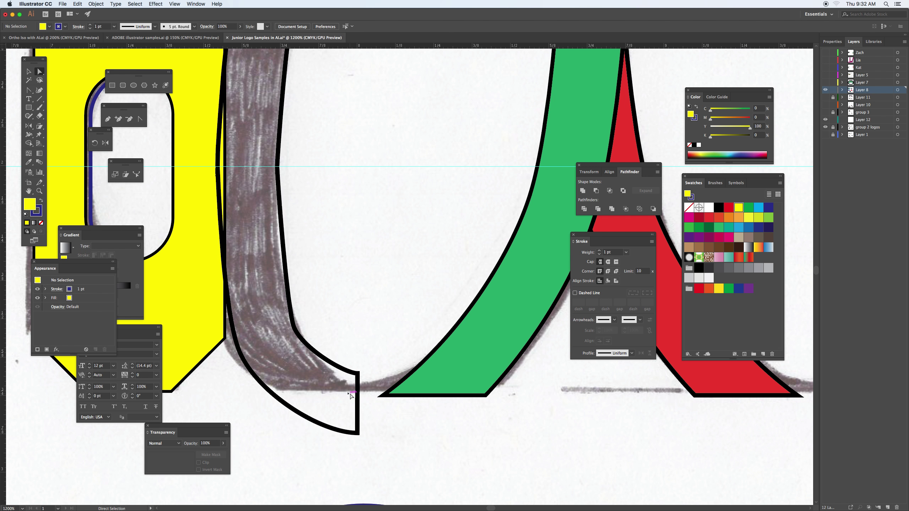
pyautogui.moveTo(354, 362); pyautogui.dragTo(365, 445)
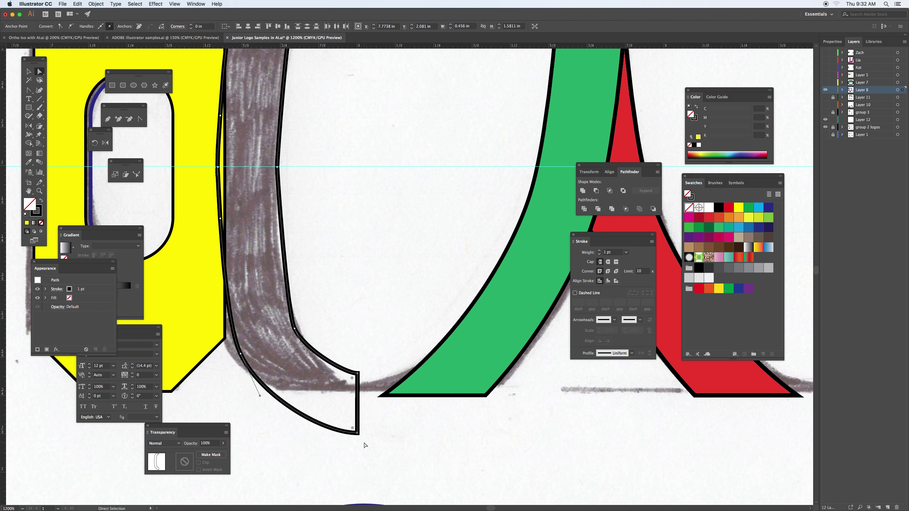
pyautogui.moveTo(377, 375); pyautogui.dragTo(494, 411)
# - Nudge the gray curve's right-edge anchors to square off its foot beside the green leg
pyautogui.click(338, 430)
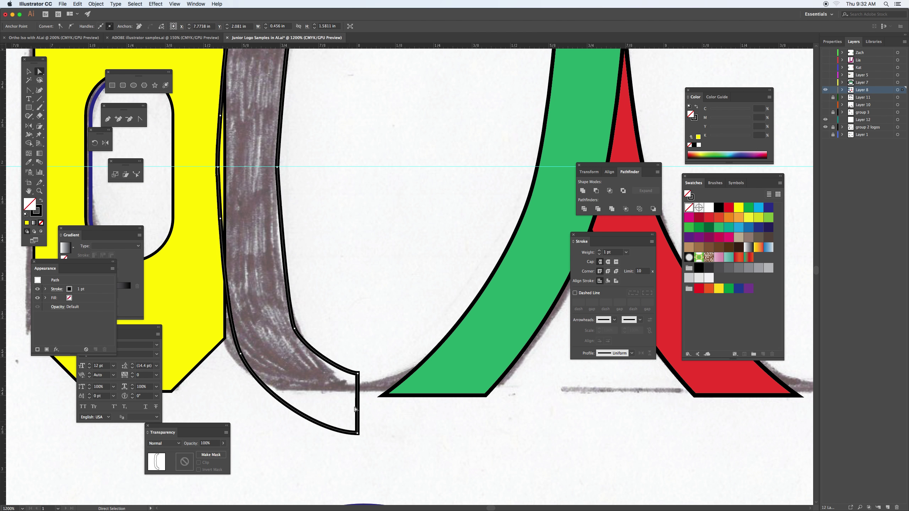
pyautogui.moveTo(353, 370); pyautogui.dragTo(367, 443)
pyautogui.press('Right')
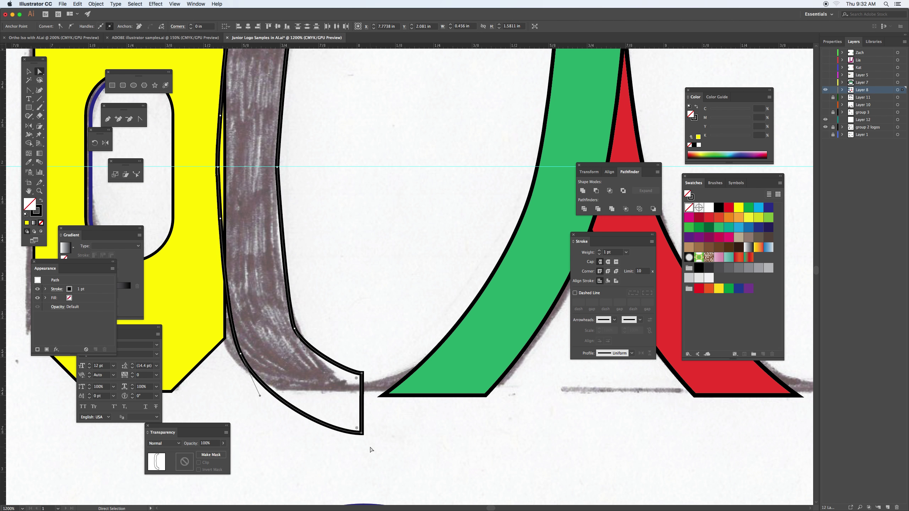
pyautogui.press('Right')
pyautogui.press('Right')
pyautogui.press('Right')
pyautogui.press('Right')
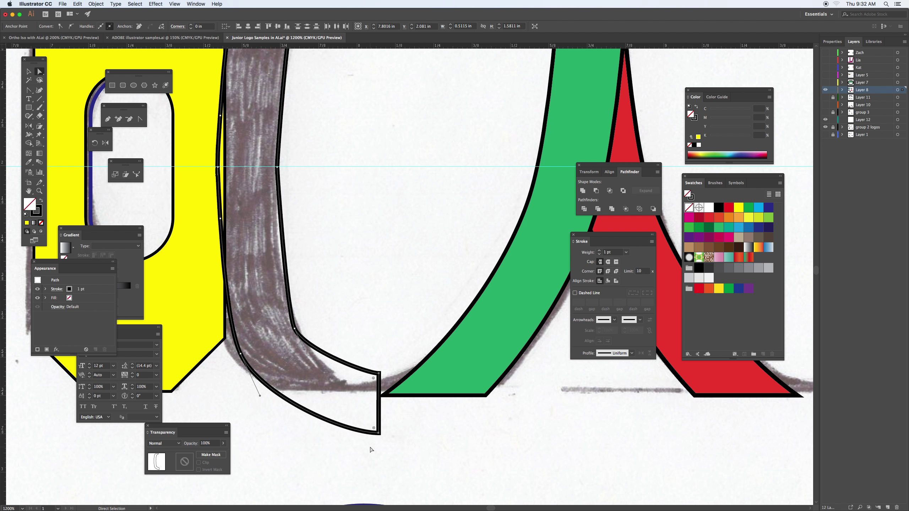
pyautogui.press('Right')
pyautogui.press('Right')
pyautogui.press('Right')
pyautogui.press('Right')
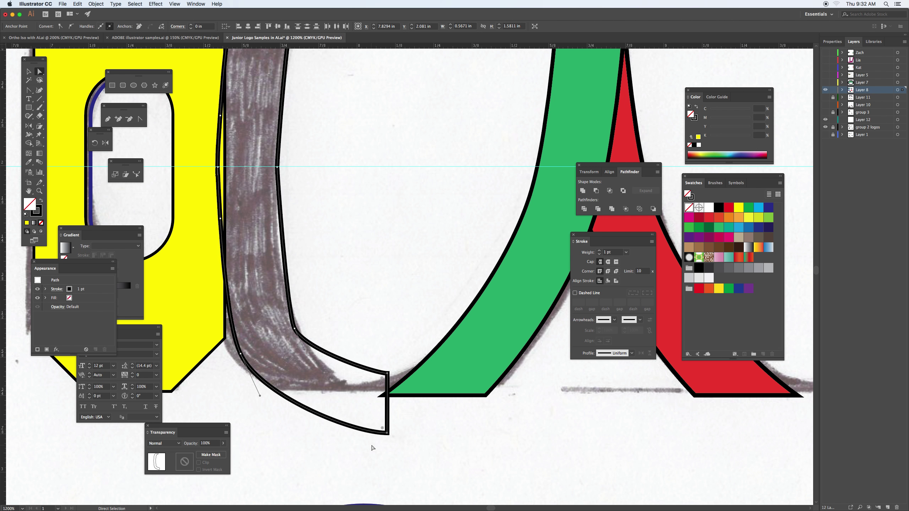
pyautogui.press('Left')
pyautogui.press('Left')
pyautogui.press('Left')
pyautogui.press('Left')
pyautogui.press('Left')
pyautogui.press('Left')
pyautogui.press('Left')
pyautogui.press('Left')
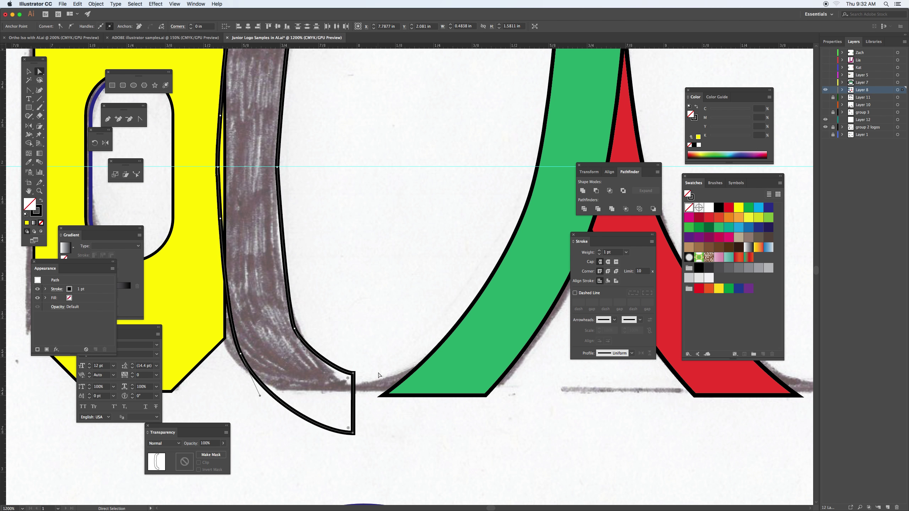
pyautogui.moveTo(380, 375)
pyautogui.mouseDown()
pyautogui.moveTo(385, 402)
pyautogui.moveTo(498, 414)
pyautogui.mouseUp()
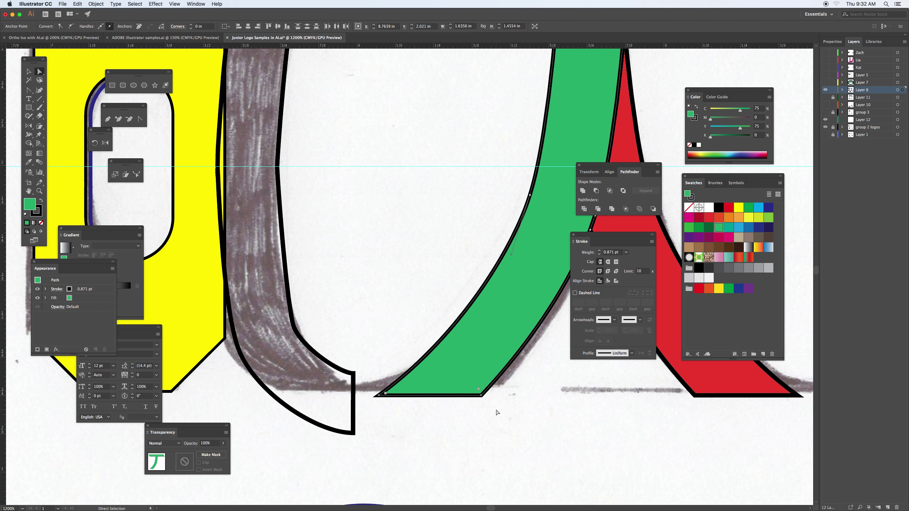
# - Add an anchor point on the green leg's lower-left edge and fine-tune its position
pyautogui.press('Left')
pyautogui.press('Left')
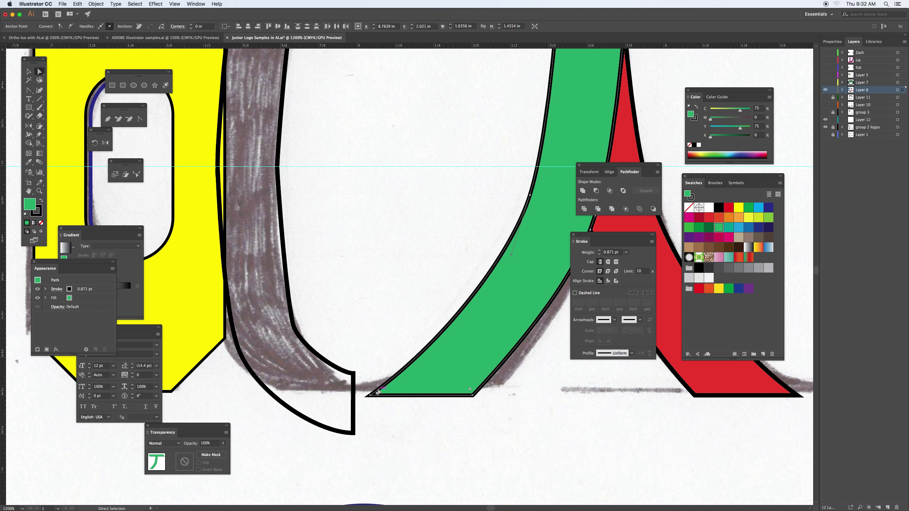
pyautogui.click(118, 120)
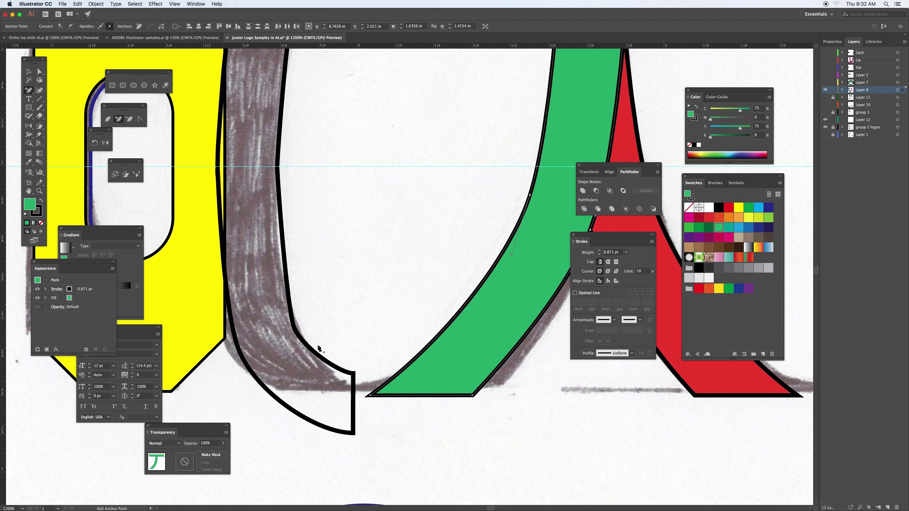
pyautogui.click(380, 386)
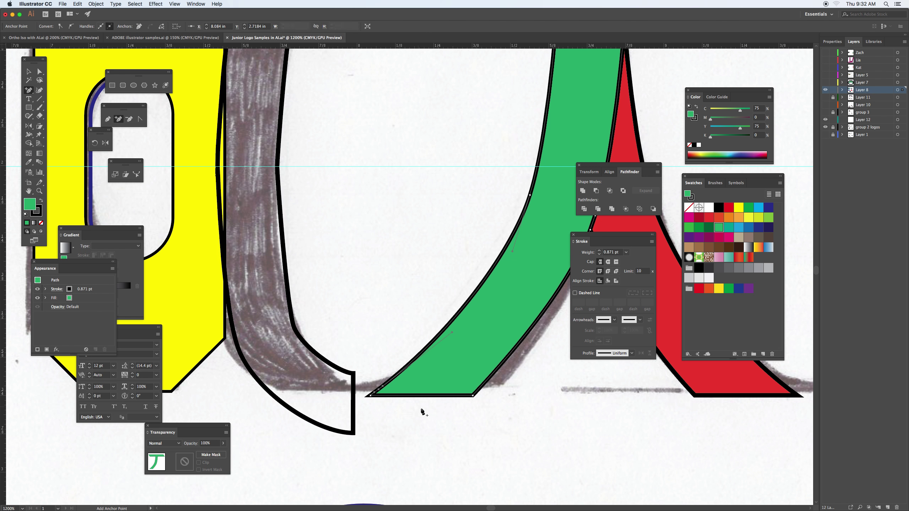
pyautogui.press('a')
pyautogui.press('Left')
pyautogui.press('Left')
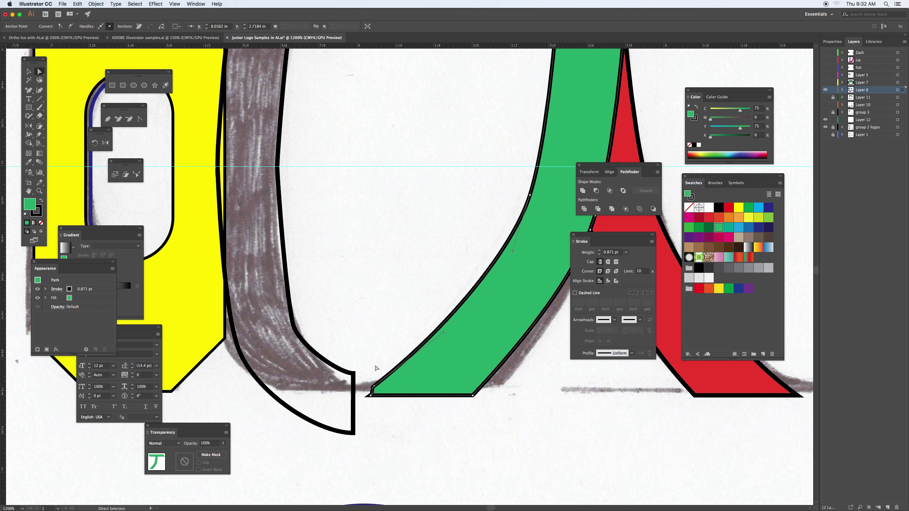
pyautogui.press('Right')
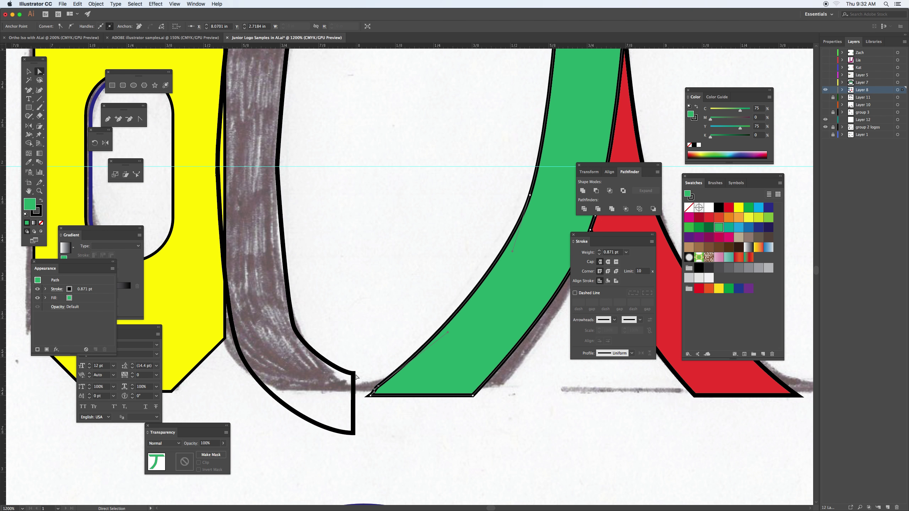
# - Drag the gray curve's bottom corners onto the green leg's lower-left corner so it tapers in
pyautogui.click(356, 377)
pyautogui.moveTo(356, 377); pyautogui.dragTo(378, 389)
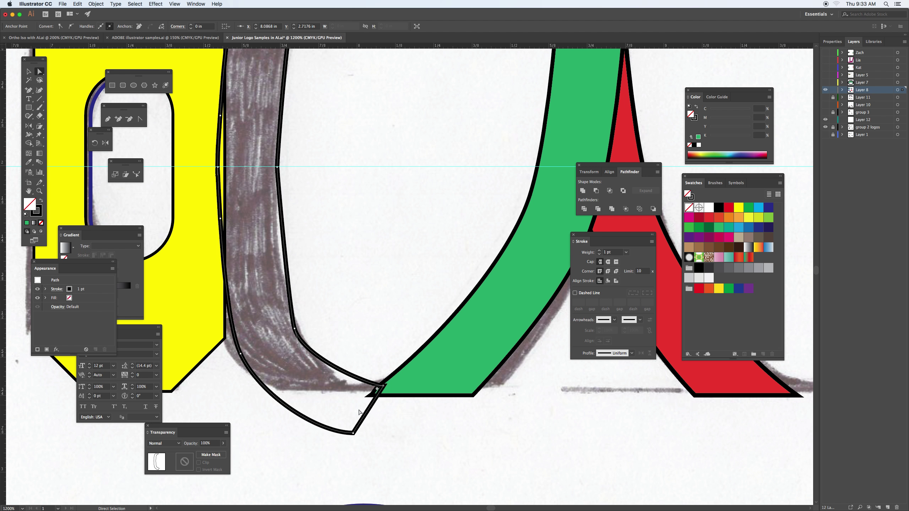
pyautogui.moveTo(354, 434); pyautogui.dragTo(365, 396)
pyautogui.press('Right')
pyautogui.press('Right')
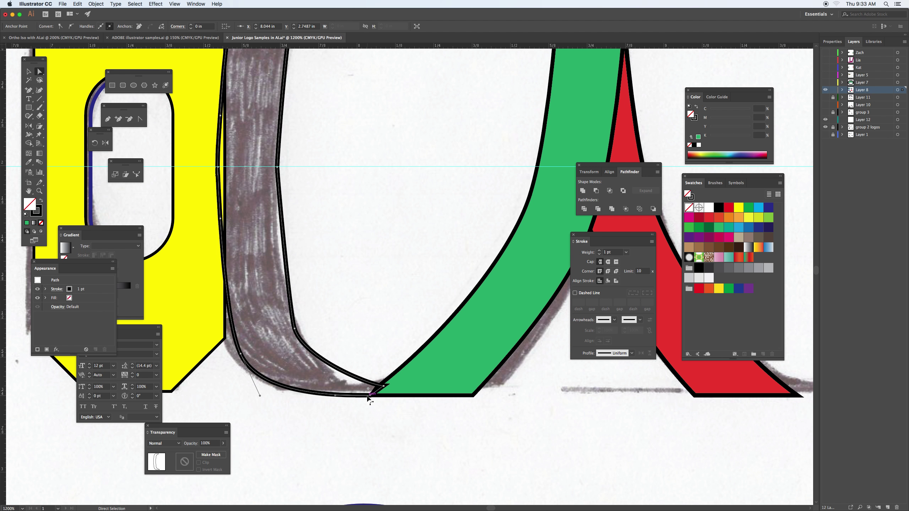
pyautogui.click(331, 321)
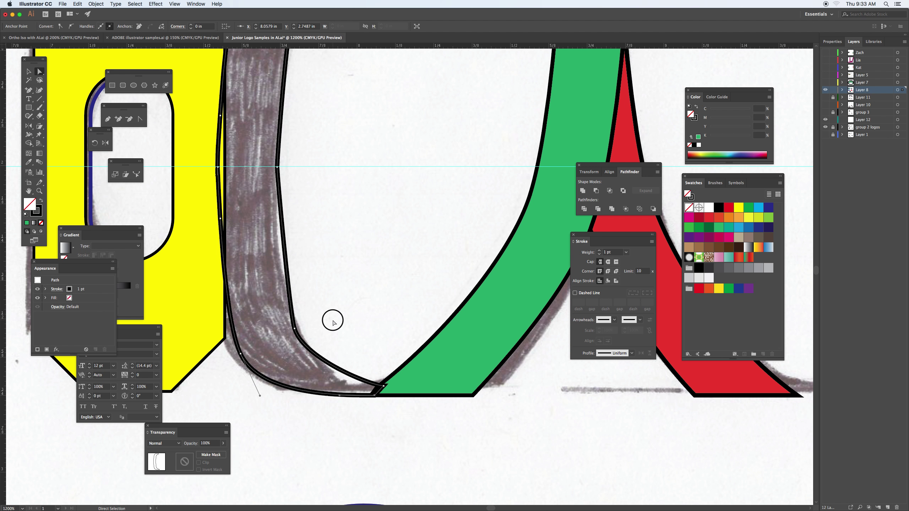
# - Give the crescent beside the yellow O a 50% grey swatch fill
pyautogui.press('super+minus')
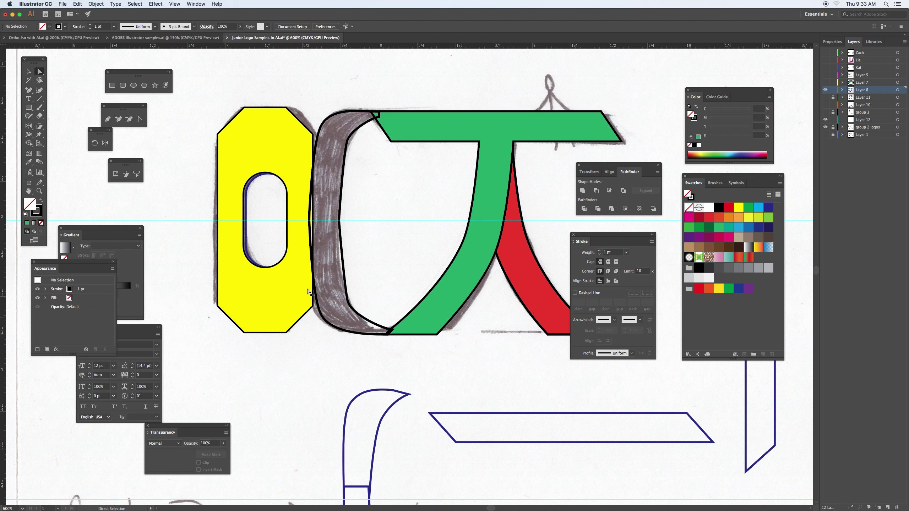
pyautogui.press('v')
pyautogui.press('super+minus')
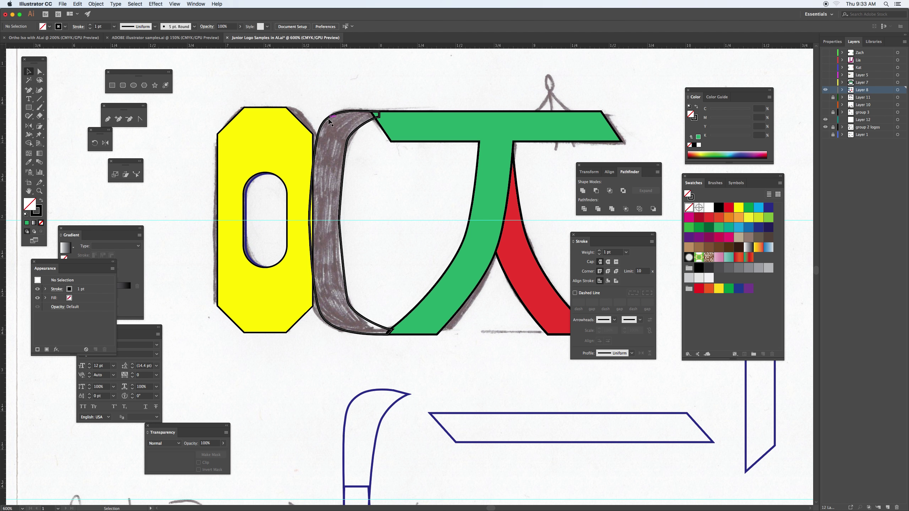
pyautogui.click(315, 215)
pyautogui.click(749, 270)
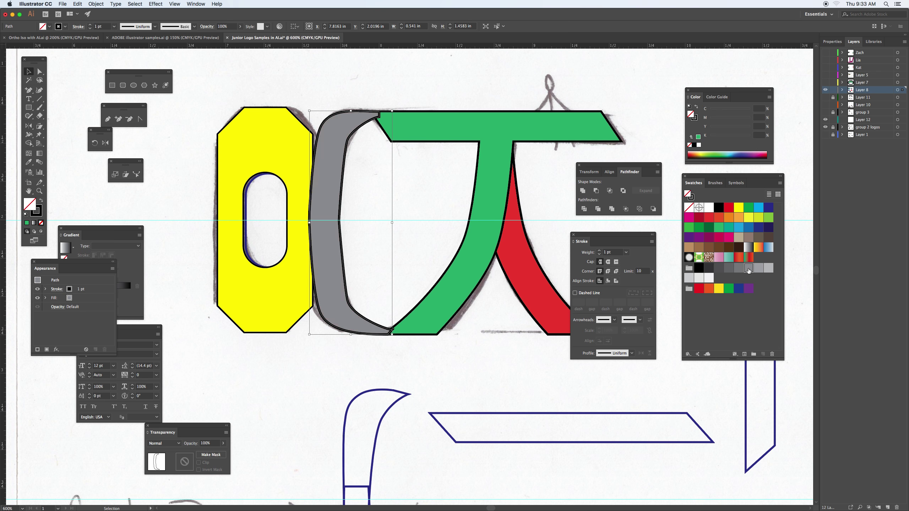
pyautogui.press('super')
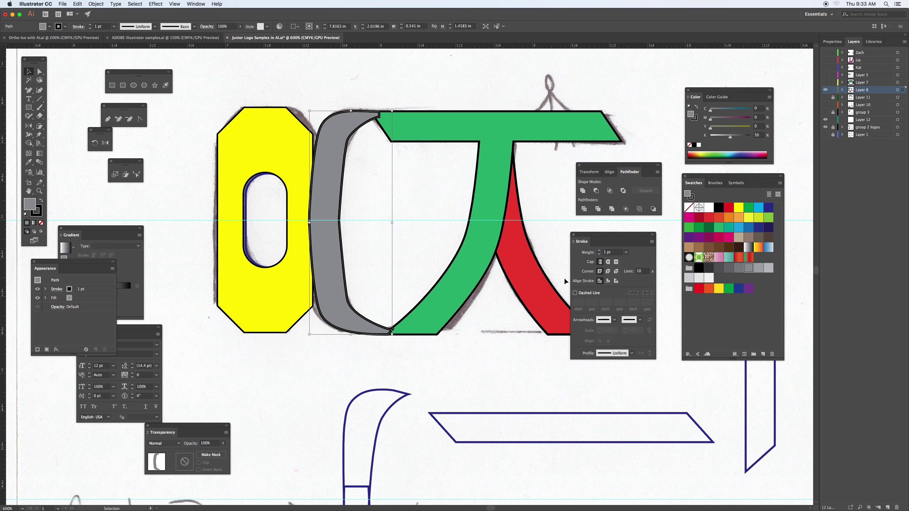
pyautogui.press('super')
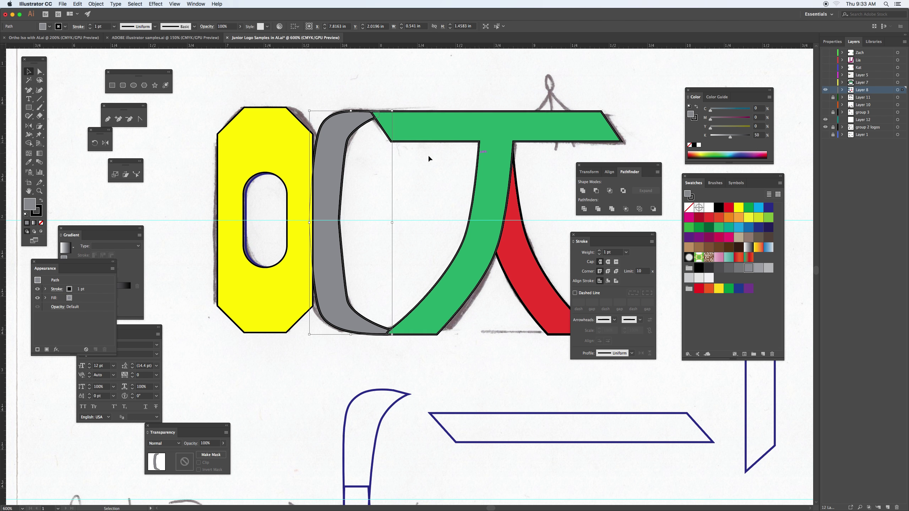
pyautogui.click(422, 162)
pyautogui.click(406, 125)
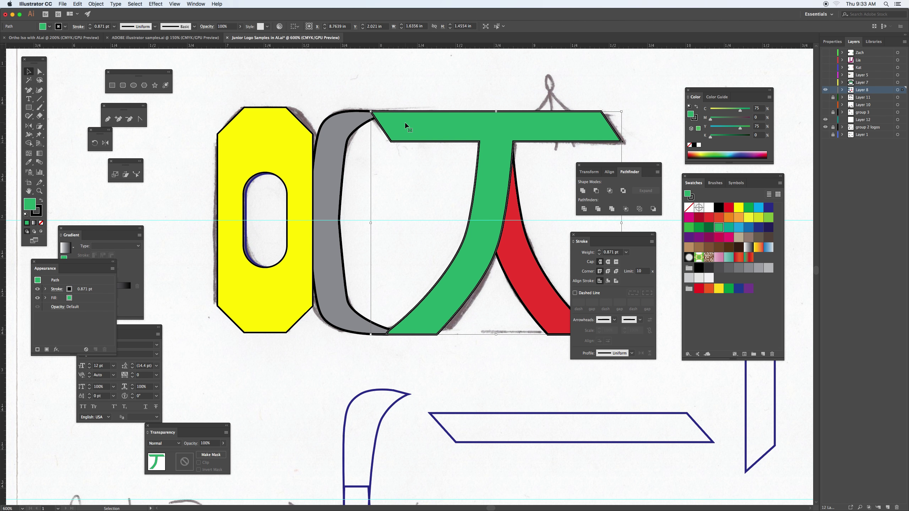
# - Set the fill of the green and red pi shapes to None
pyautogui.click(41, 223)
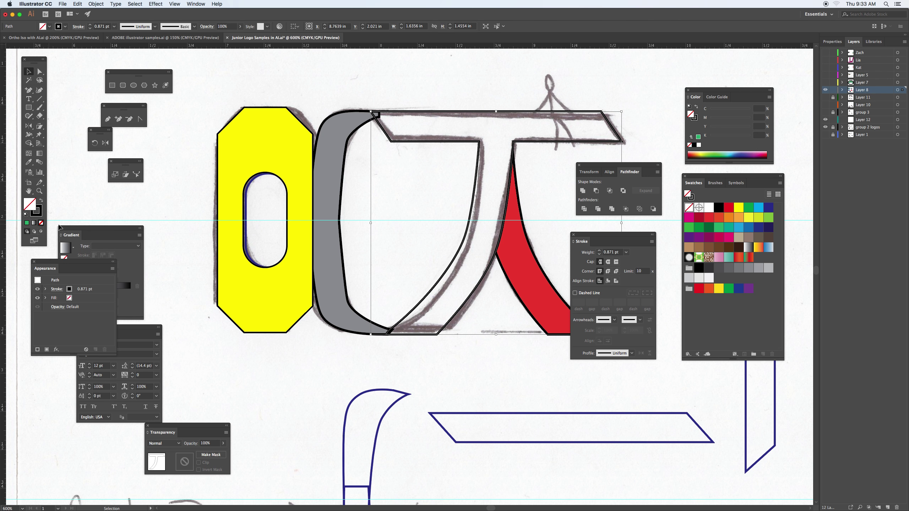
pyautogui.click(515, 205)
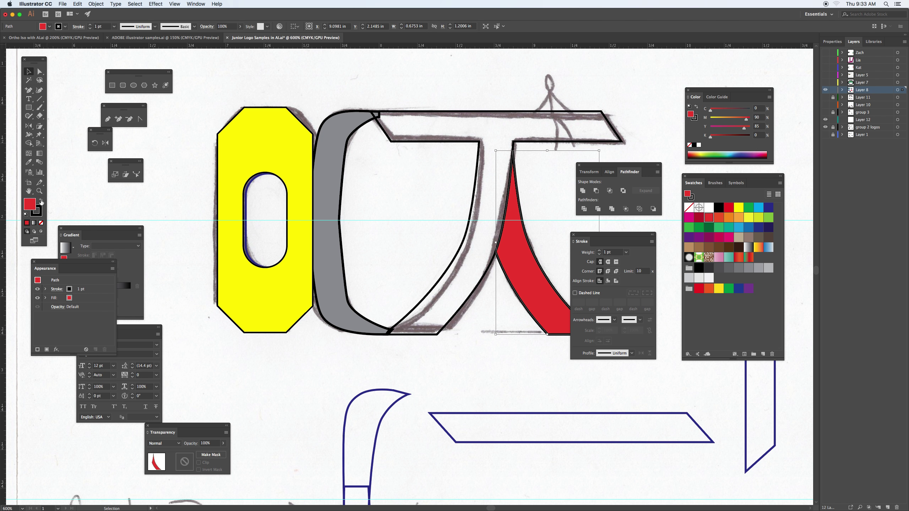
pyautogui.click(41, 223)
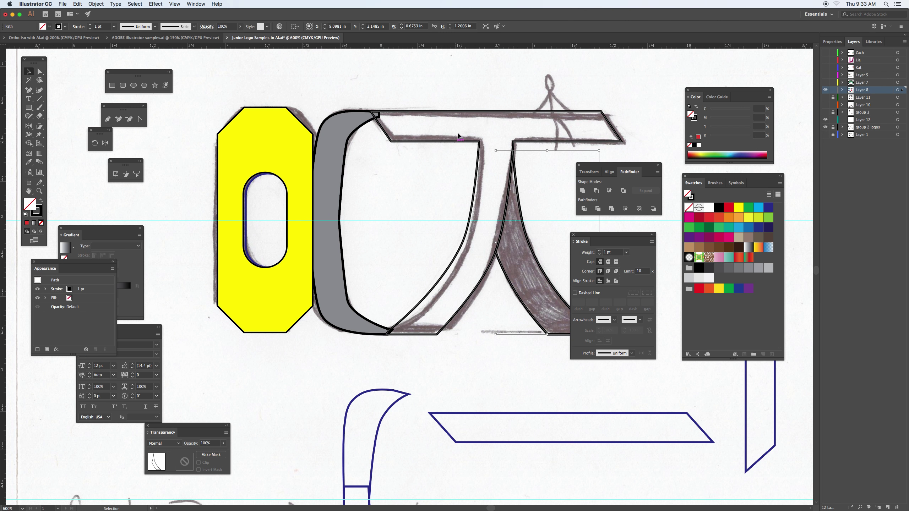
# - Give all the pi shapes a 2 pt stroke aligned to the inside
pyautogui.moveTo(459, 131)
pyautogui.mouseDown()
pyautogui.moveTo(487, 176)
pyautogui.moveTo(516, 186)
pyautogui.moveTo(530, 208)
pyautogui.mouseUp()
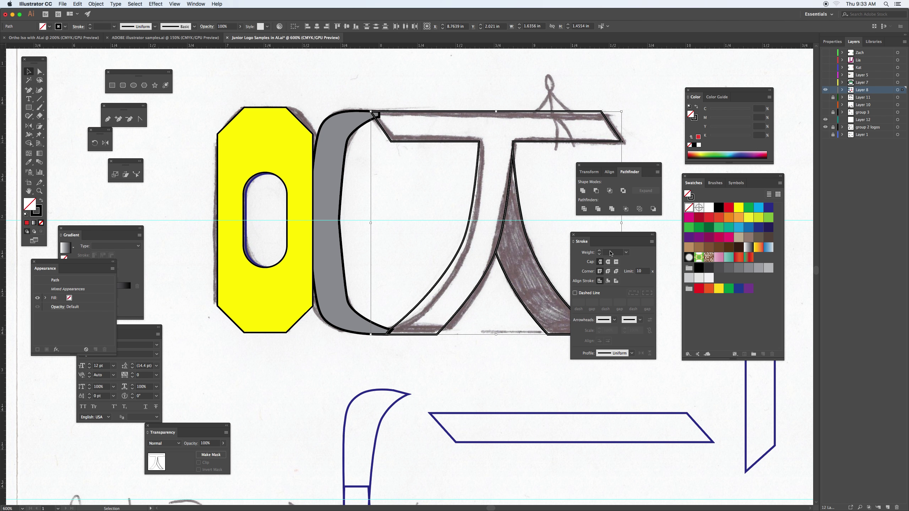
pyautogui.write('0.25')
pyautogui.press('Return')
pyautogui.press('Up')
pyautogui.press('Up')
pyautogui.press('Up')
pyautogui.press('Up')
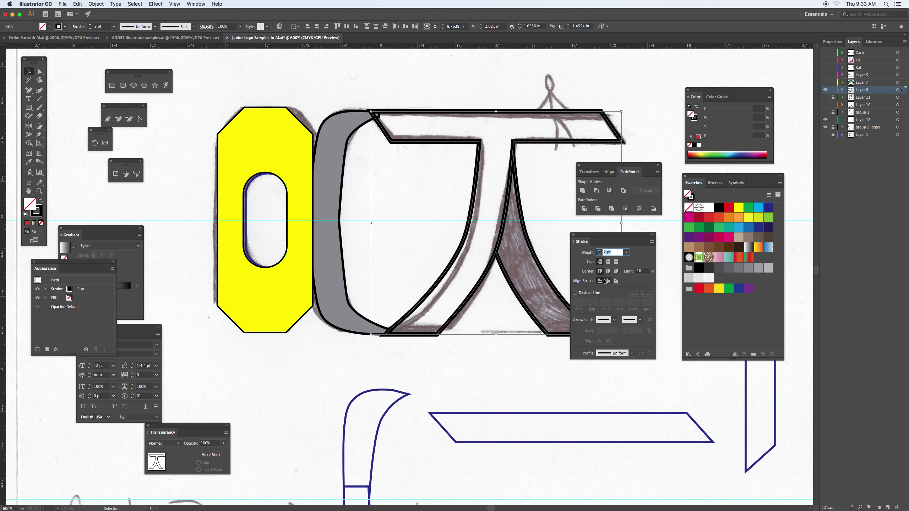
pyautogui.click(616, 281)
pyautogui.press('super+equal')
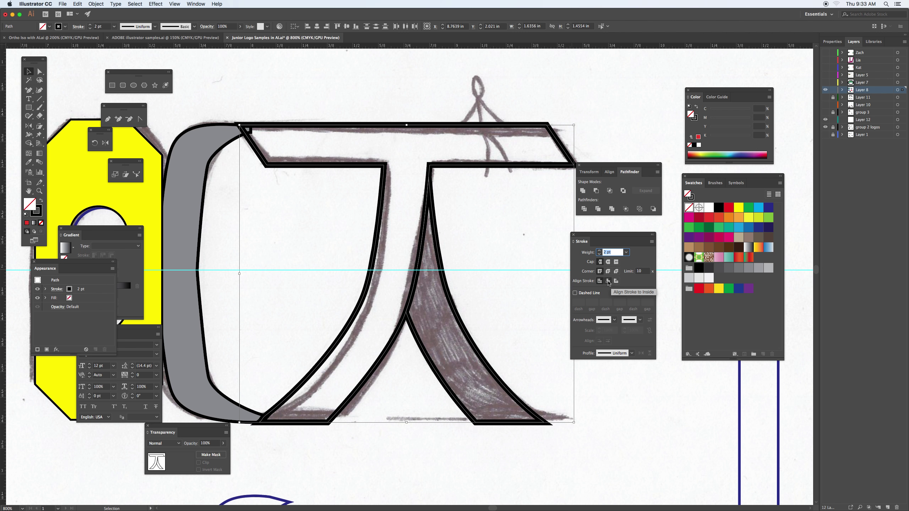
pyautogui.click(608, 282)
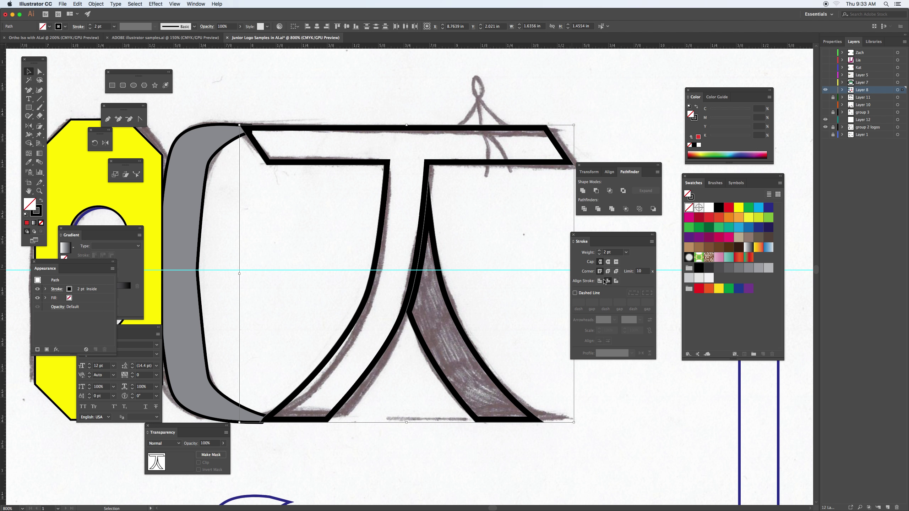
pyautogui.press('Down')
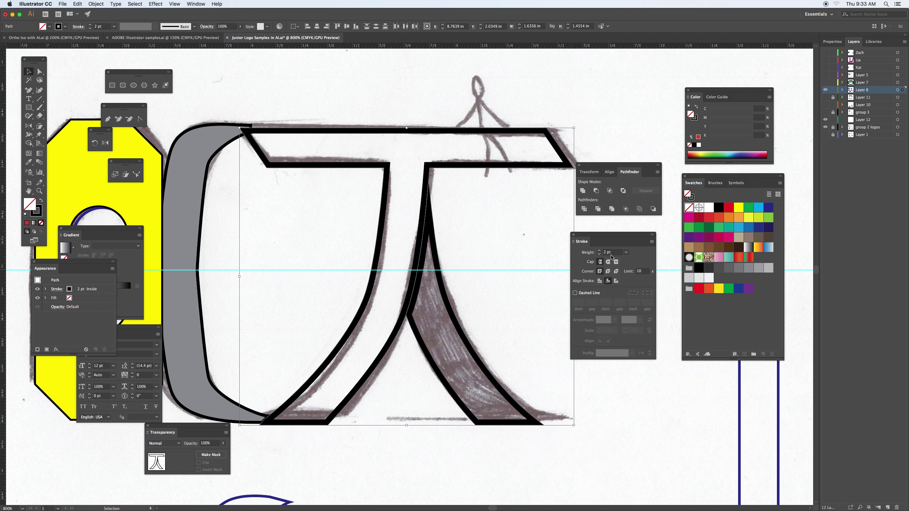
pyautogui.press('Up')
pyautogui.click(608, 252)
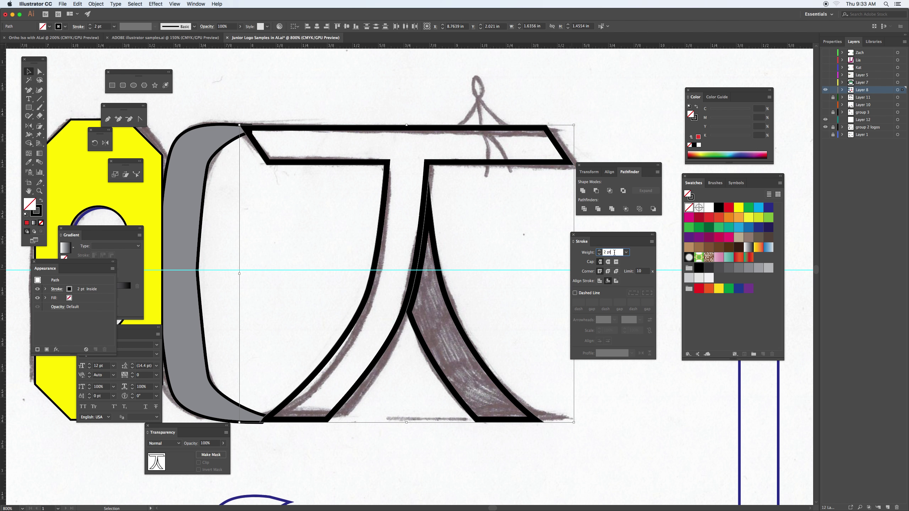
pyautogui.press('Down')
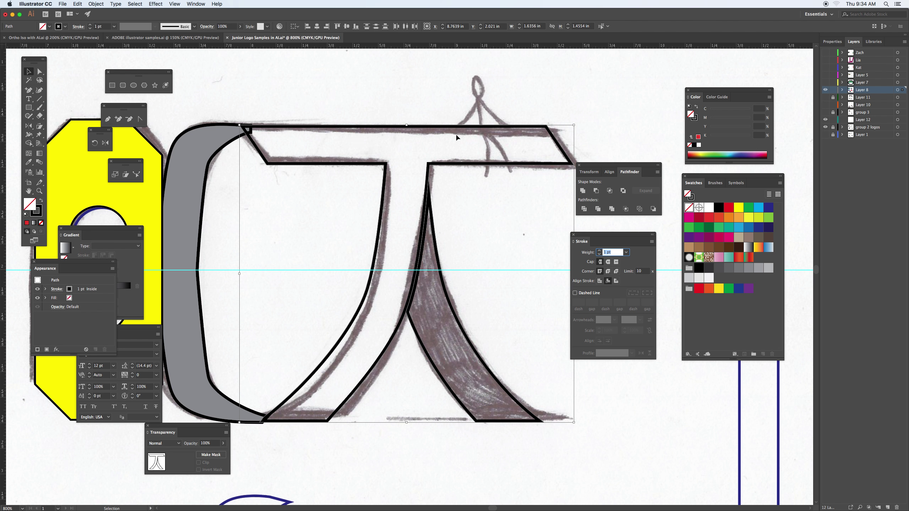
pyautogui.press('super+equal')
pyautogui.press('super+equal')
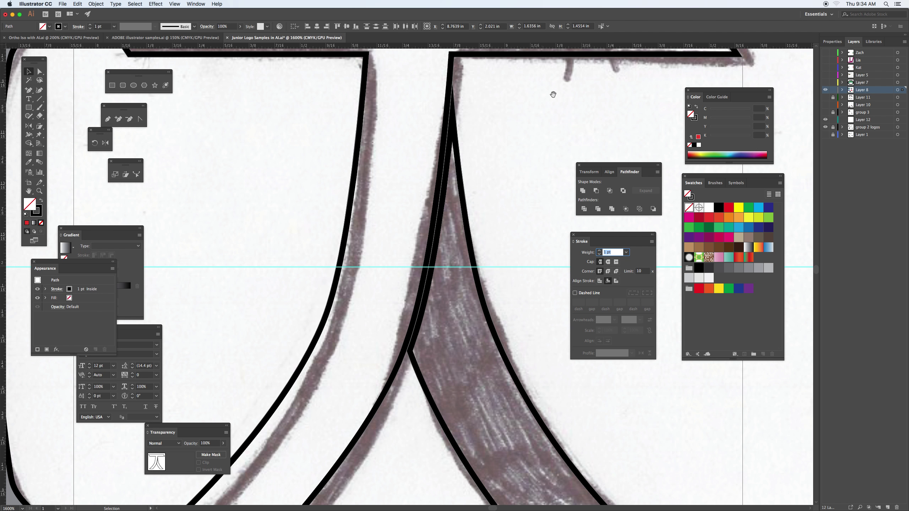
pyautogui.moveTo(553, 94)
pyautogui.mouseDown()
pyautogui.moveTo(408, 253)
pyautogui.moveTo(383, 360)
pyautogui.mouseUp()
pyautogui.press('Up')
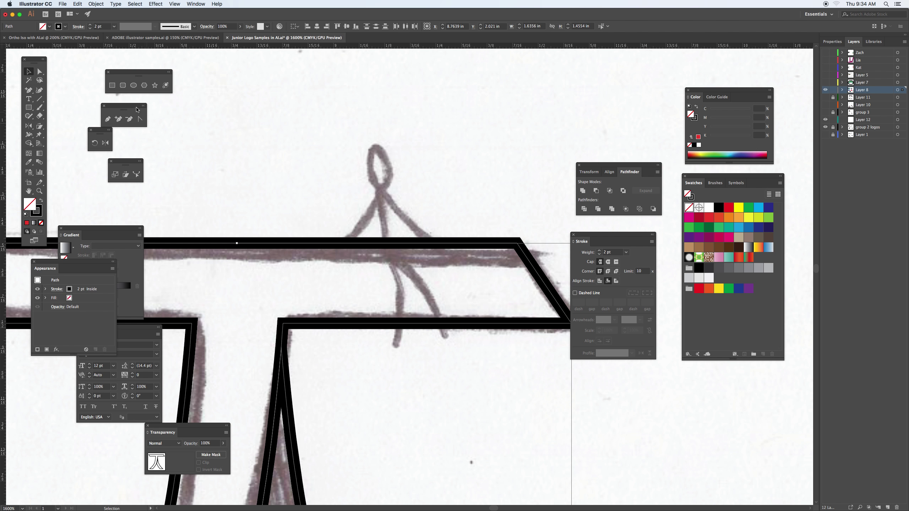
# - Draw an ellipse over the stick figure's head with a 0.75 pt stroke
pyautogui.click(133, 86)
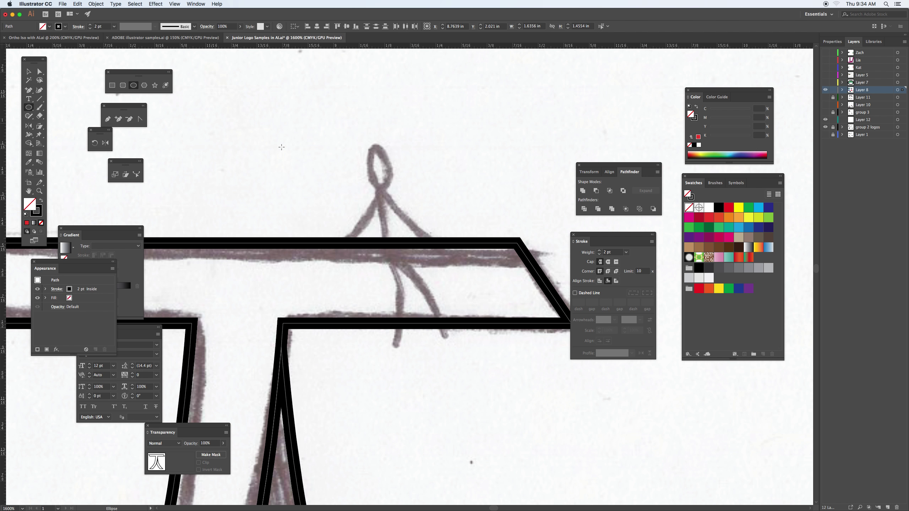
pyautogui.moveTo(364, 146); pyautogui.dragTo(391, 187)
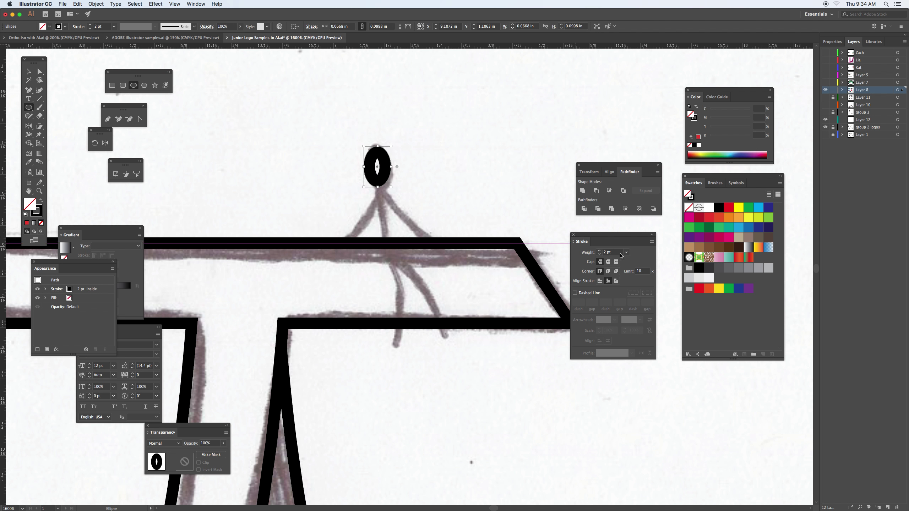
pyautogui.click(599, 251)
pyautogui.click(599, 254)
pyautogui.click(599, 254)
pyautogui.click(626, 252)
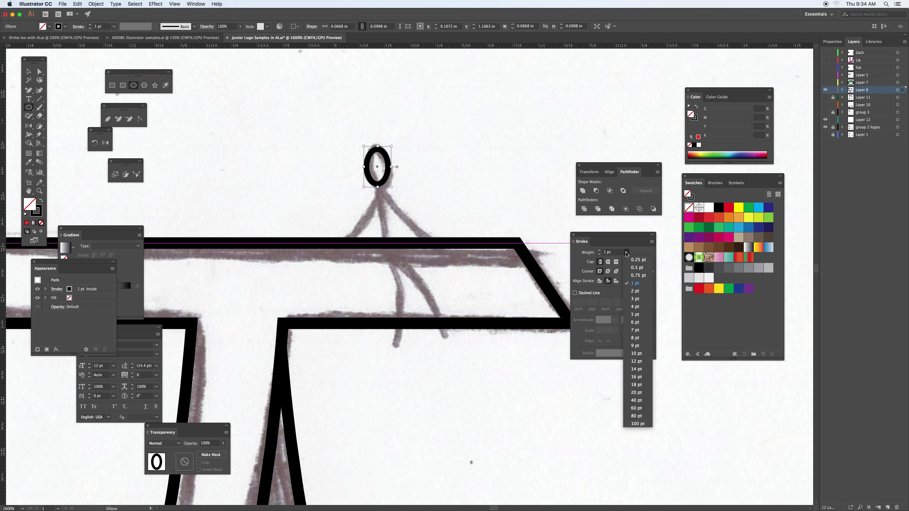
pyautogui.click(635, 276)
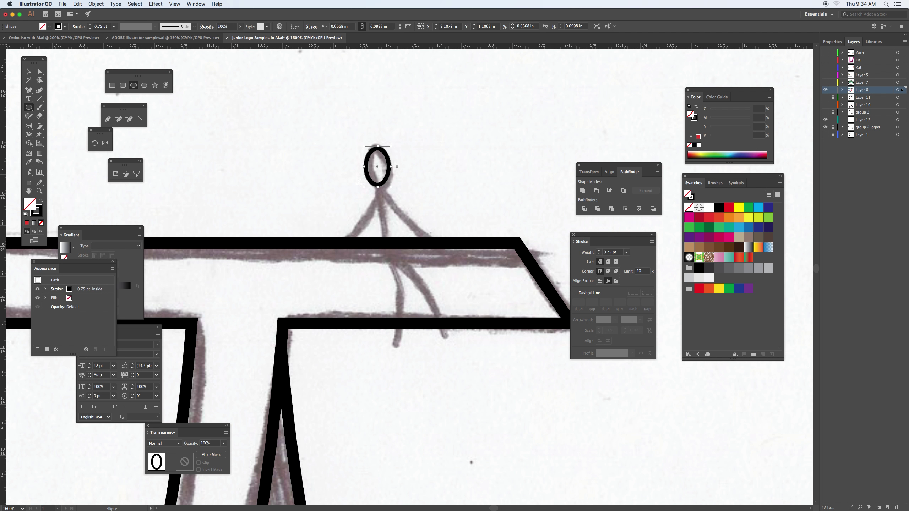
pyautogui.click(108, 119)
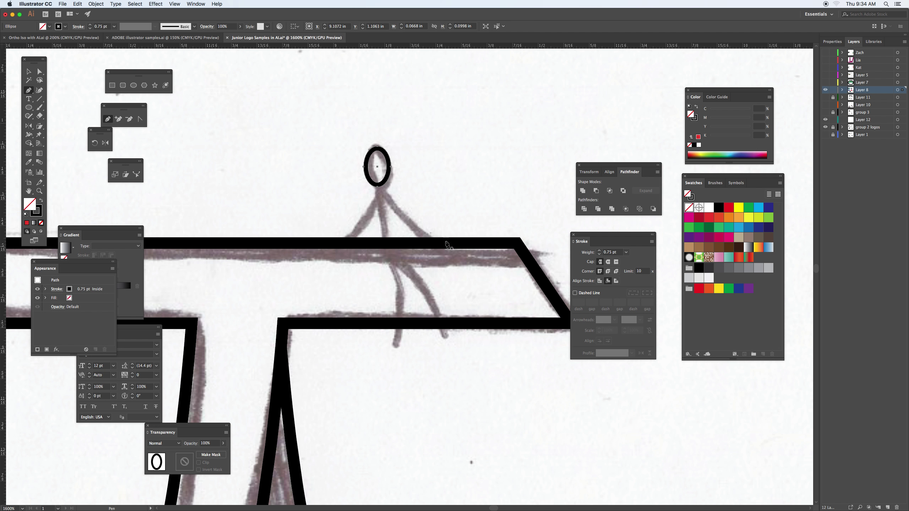
# - Draw the stick figure's body from the head down into a curved leg on the lower bar
pyautogui.keyDown('super'); pyautogui.click(378, 190); pyautogui.keyUp('super')
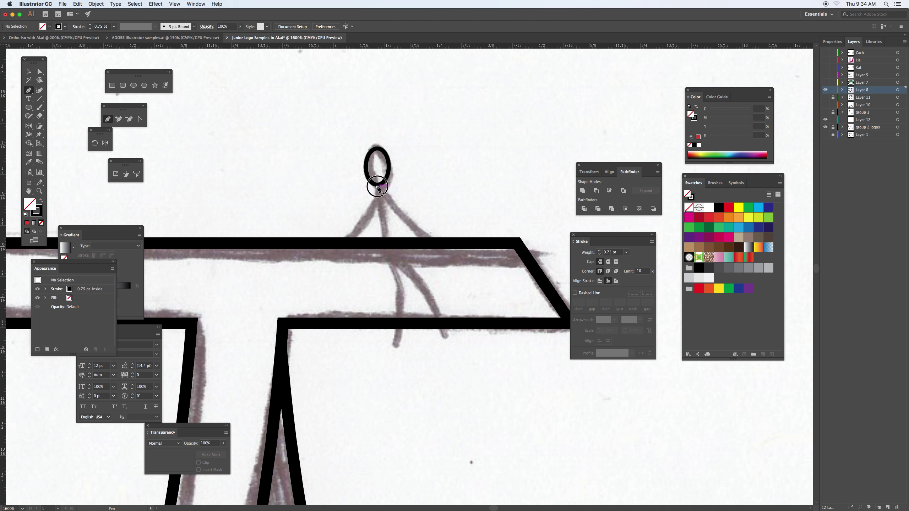
pyautogui.click(379, 189)
pyautogui.click(385, 246)
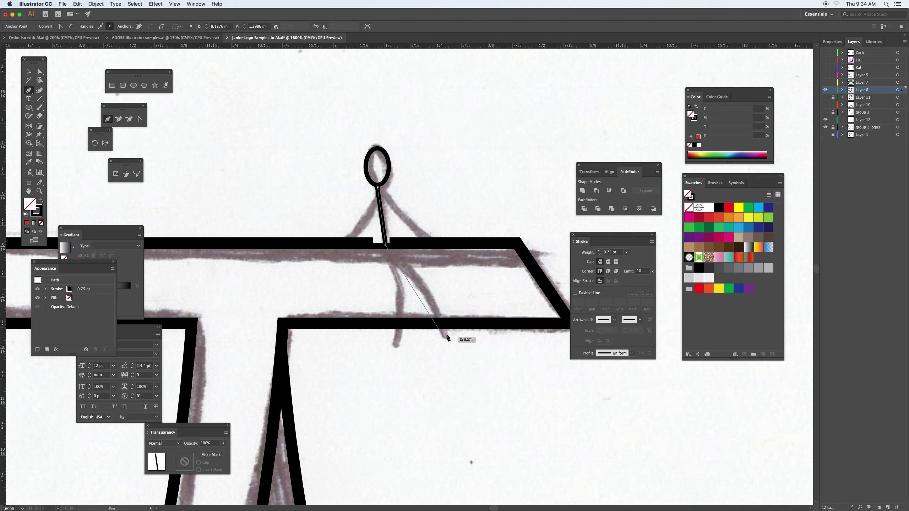
pyautogui.moveTo(446, 336); pyautogui.dragTo(456, 380)
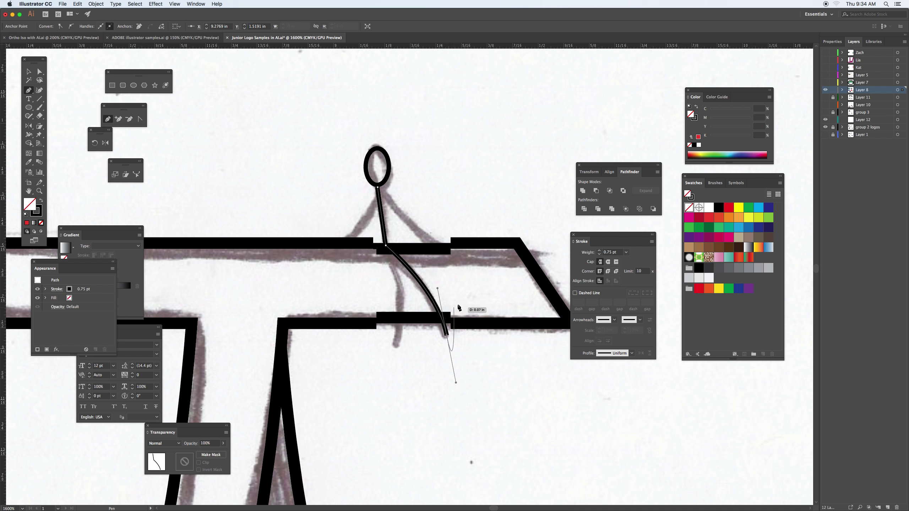
pyautogui.keyDown('super'); pyautogui.click(472, 292); pyautogui.keyUp('super')
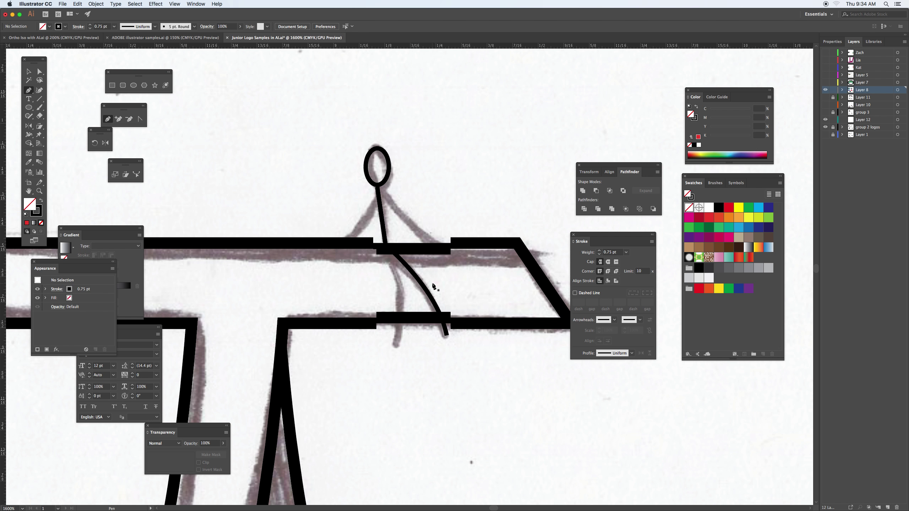
pyautogui.press('super+z')
pyautogui.press('super+z')
pyautogui.press('super+z')
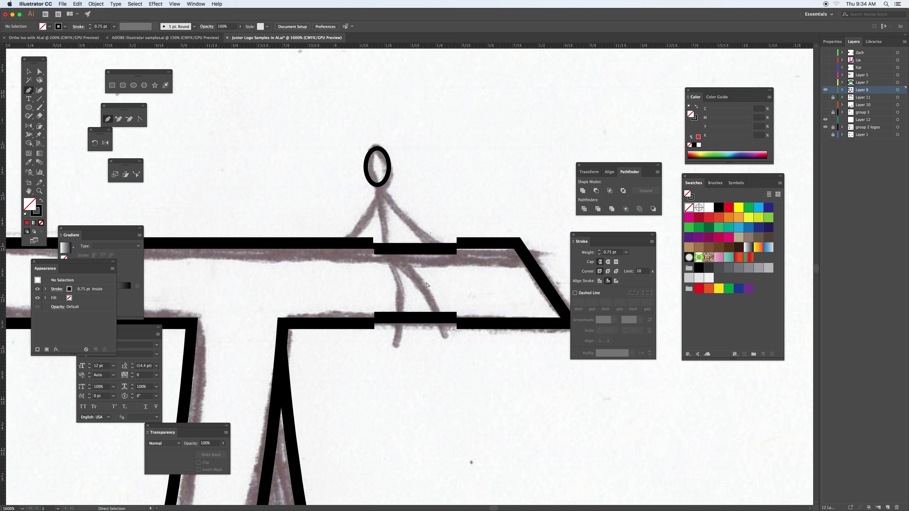
pyautogui.press('super+z')
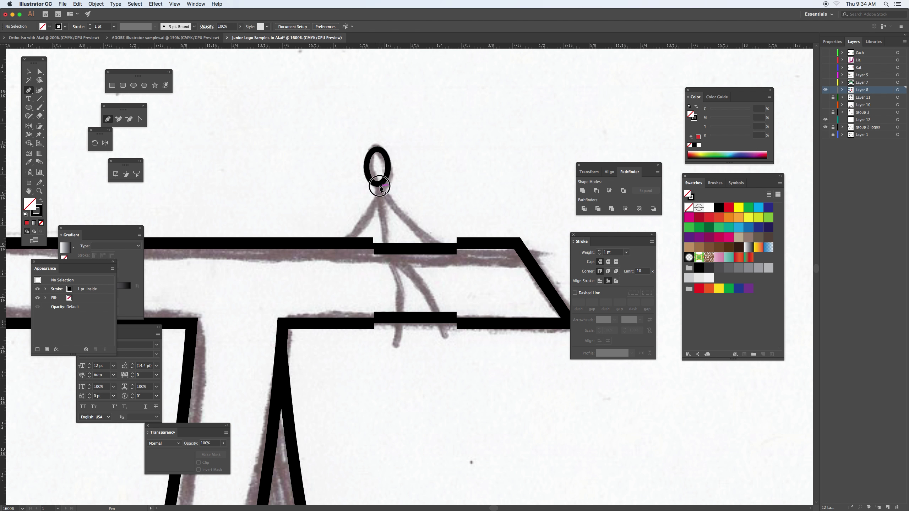
pyautogui.click(378, 187)
pyautogui.click(387, 259)
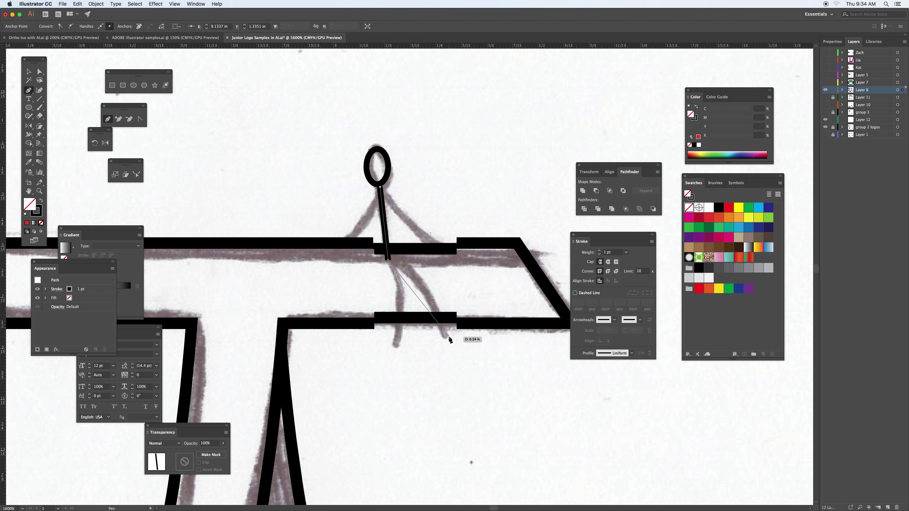
pyautogui.moveTo(446, 335); pyautogui.dragTo(455, 396)
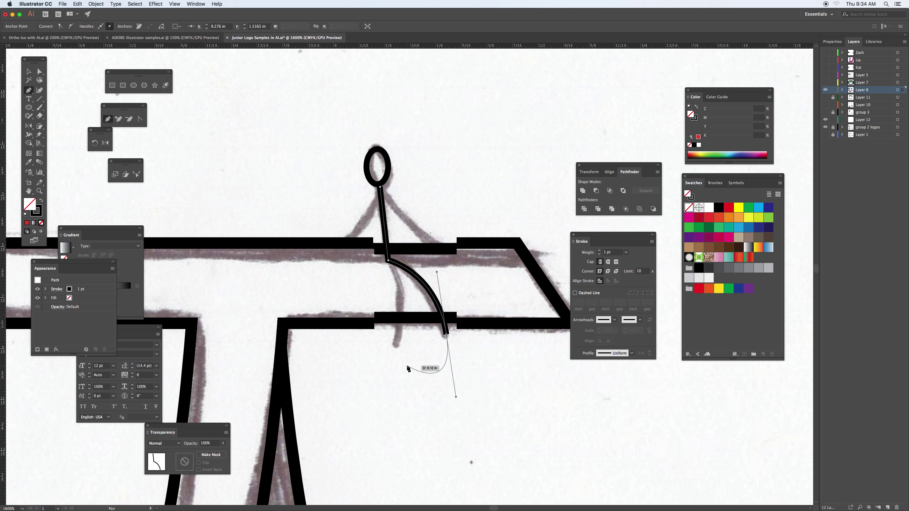
pyautogui.press('Escape')
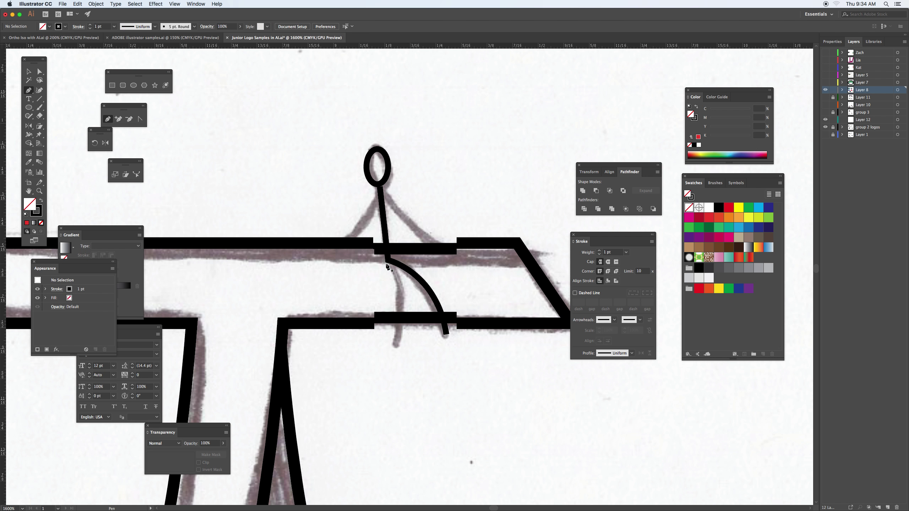
# - Add the second curved leg and a left arm curving from the neck onto the bar
pyautogui.click(387, 261)
pyautogui.moveTo(397, 345); pyautogui.dragTo(388, 387)
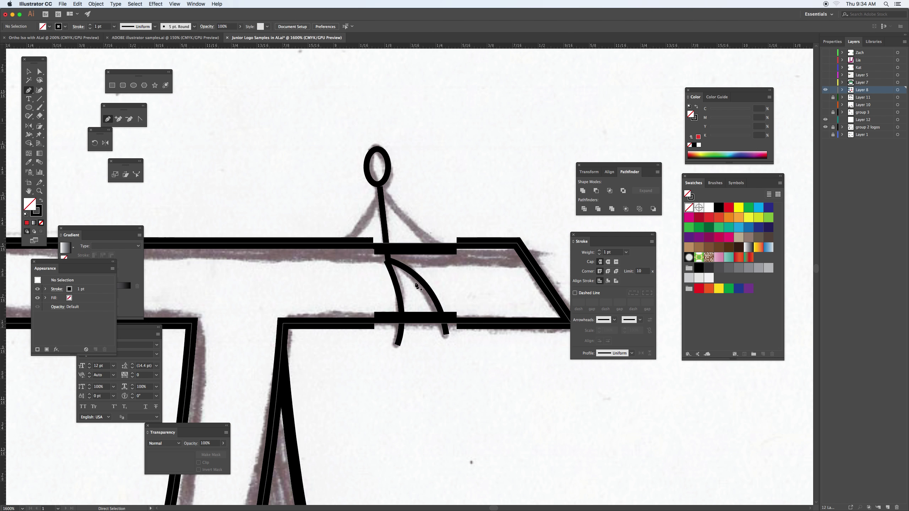
pyautogui.click(381, 187)
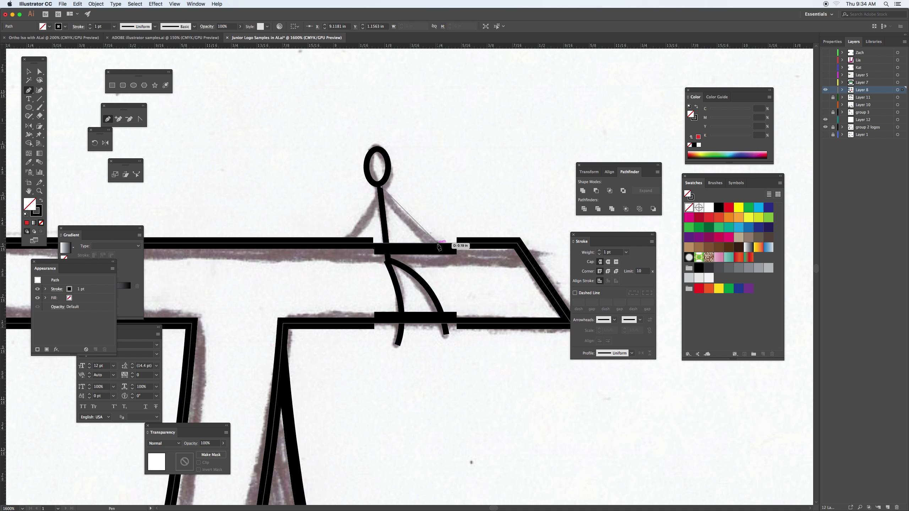
pyautogui.moveTo(439, 246); pyautogui.dragTo(477, 266)
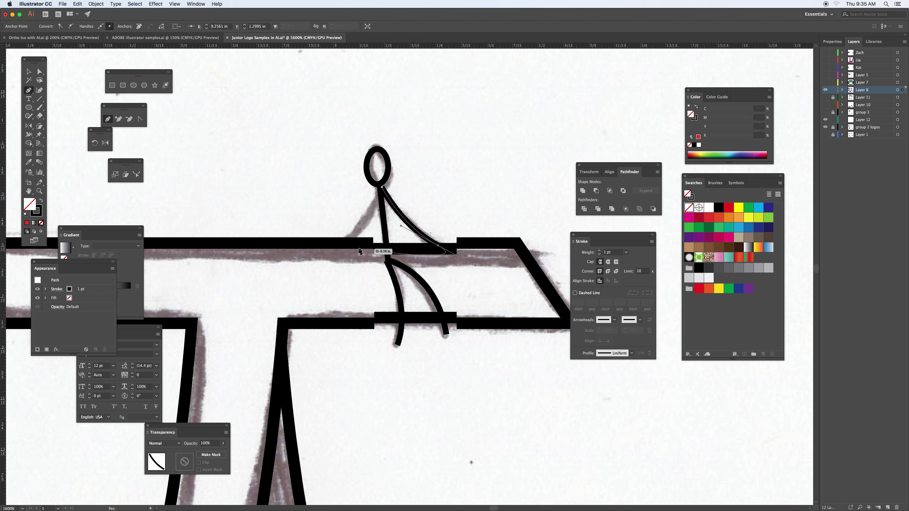
pyautogui.press('super+z')
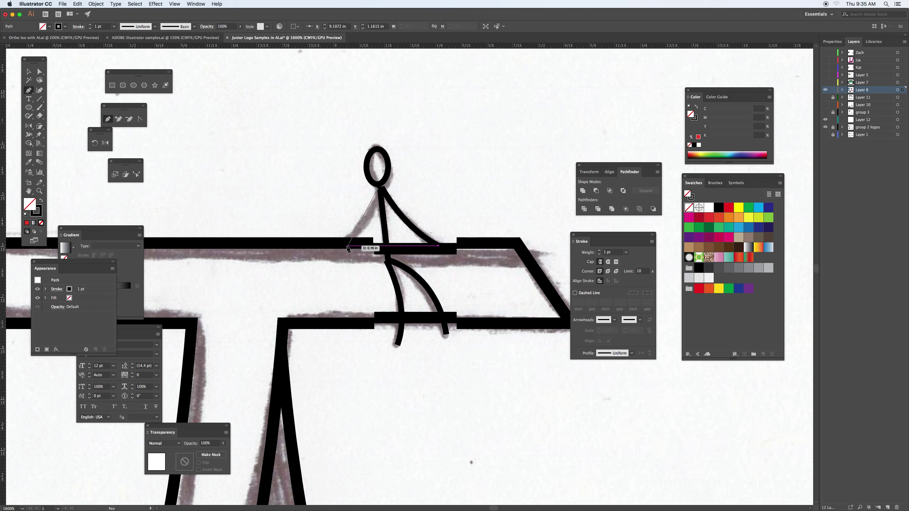
pyautogui.moveTo(342, 245); pyautogui.dragTo(312, 265)
pyautogui.keyDown('super'); pyautogui.click(371, 195); pyautogui.keyUp('super')
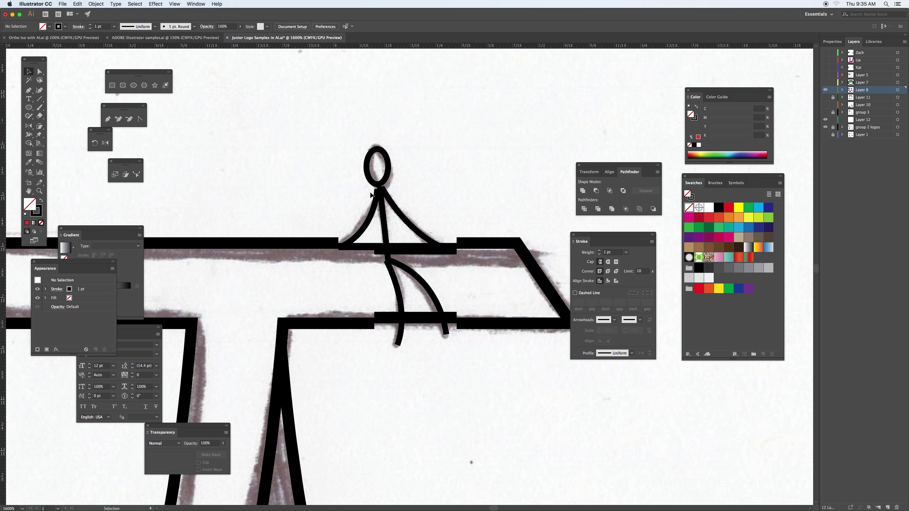
pyautogui.click(376, 211)
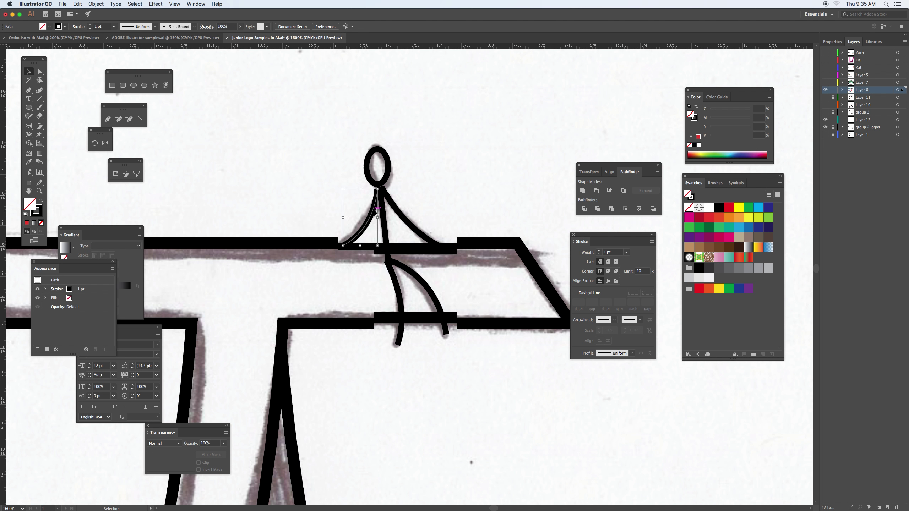
# - Apply a tapered variable width profile to the left arm stroke
pyautogui.click(147, 29)
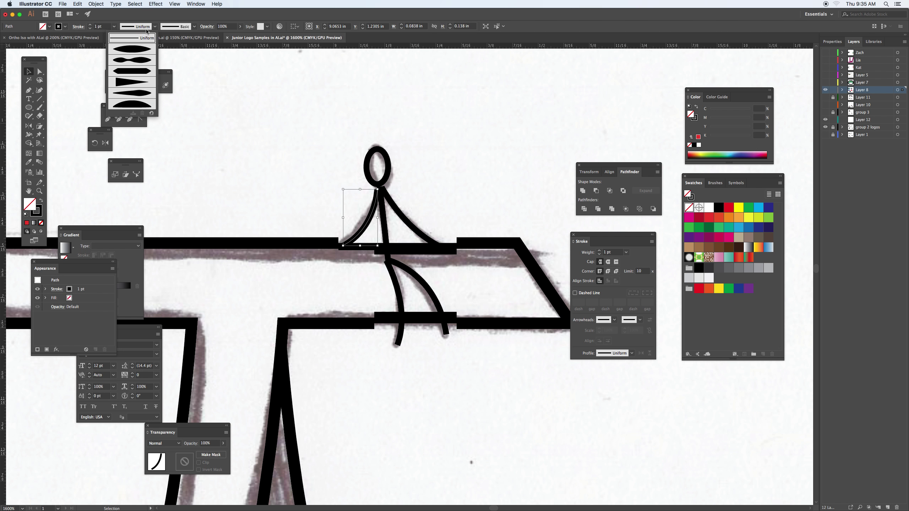
pyautogui.click(142, 48)
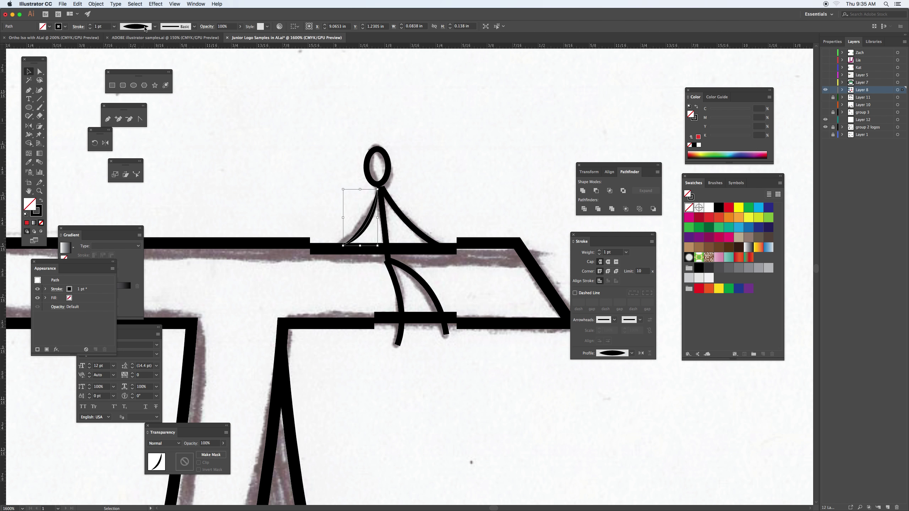
pyautogui.click(145, 29)
pyautogui.click(142, 61)
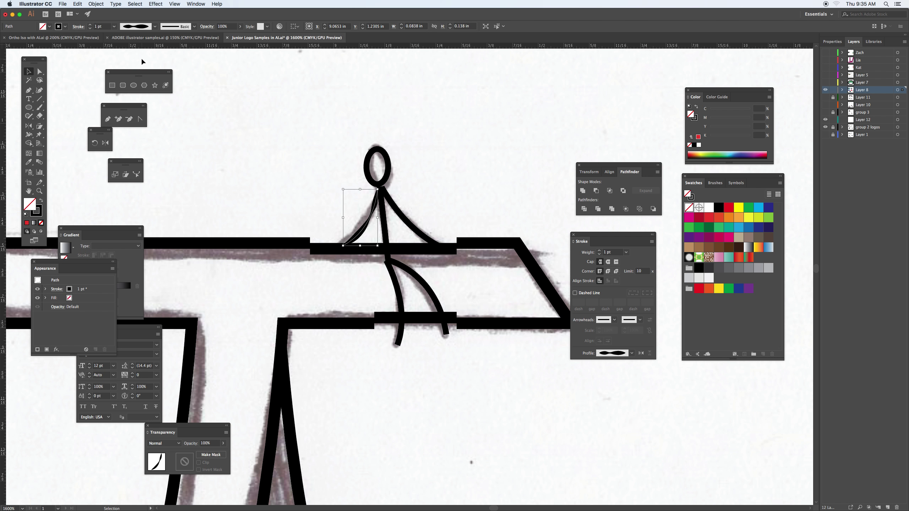
pyautogui.click(137, 28)
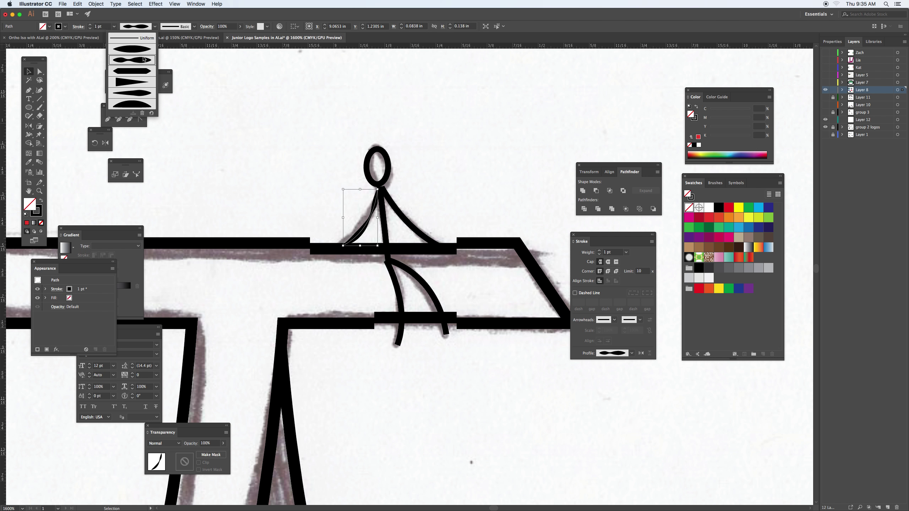
pyautogui.click(145, 103)
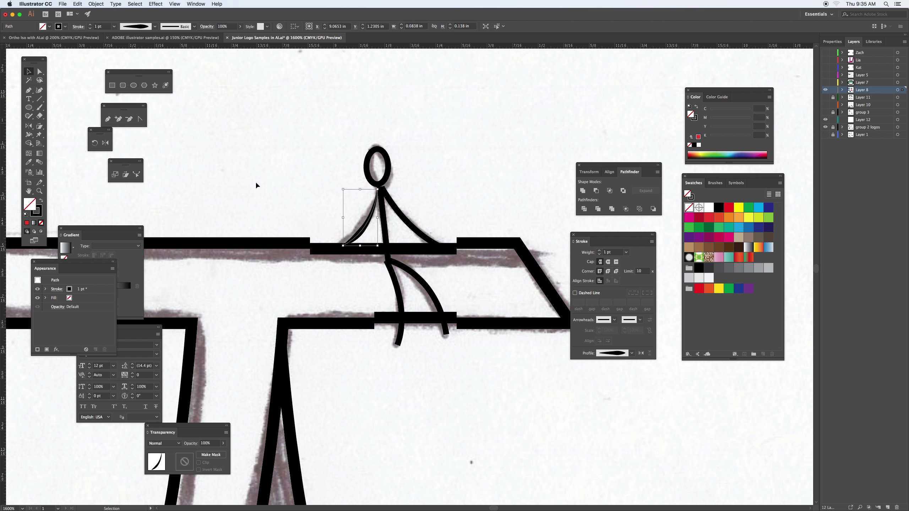
# - Give the right arm and the torso-and-leg path tapered width profiles too
pyautogui.click(413, 228)
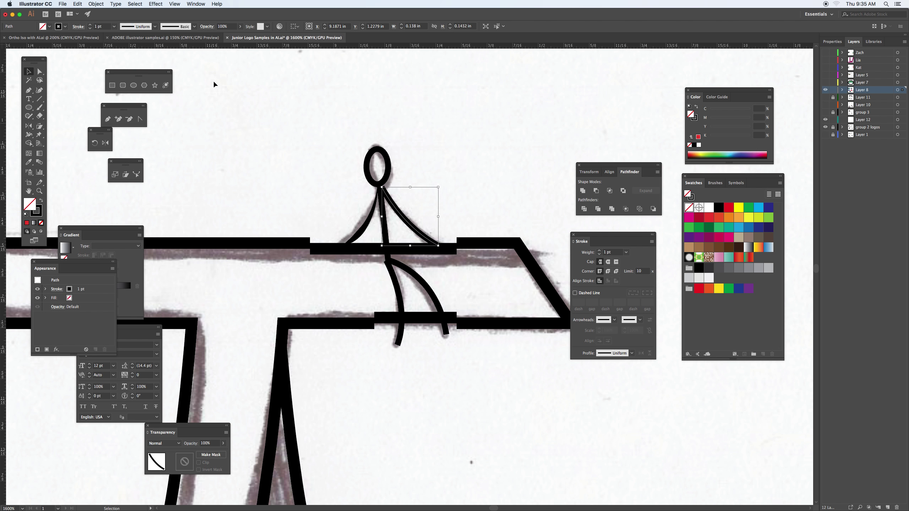
pyautogui.click(153, 29)
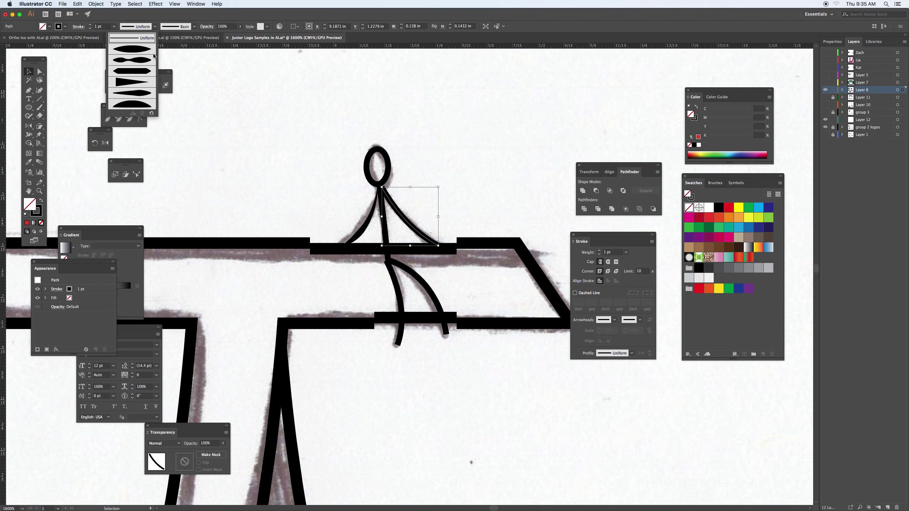
pyautogui.click(148, 97)
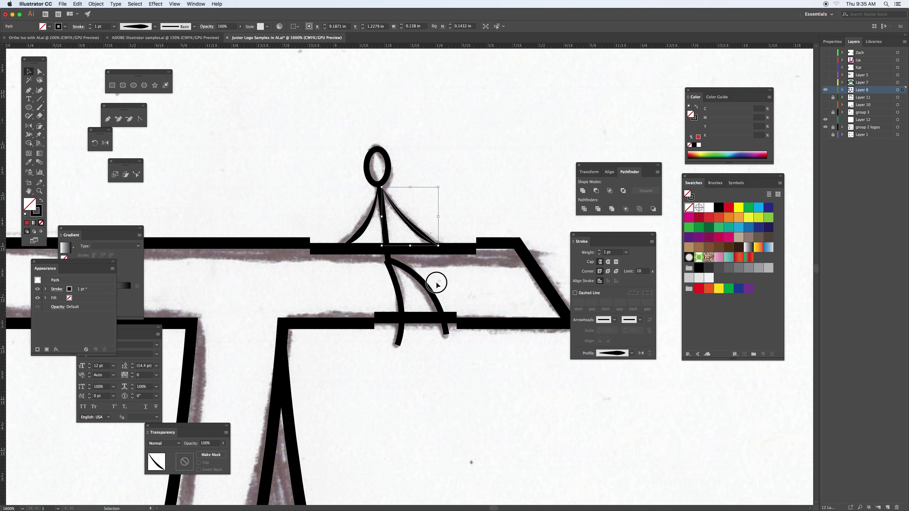
pyautogui.click(394, 294)
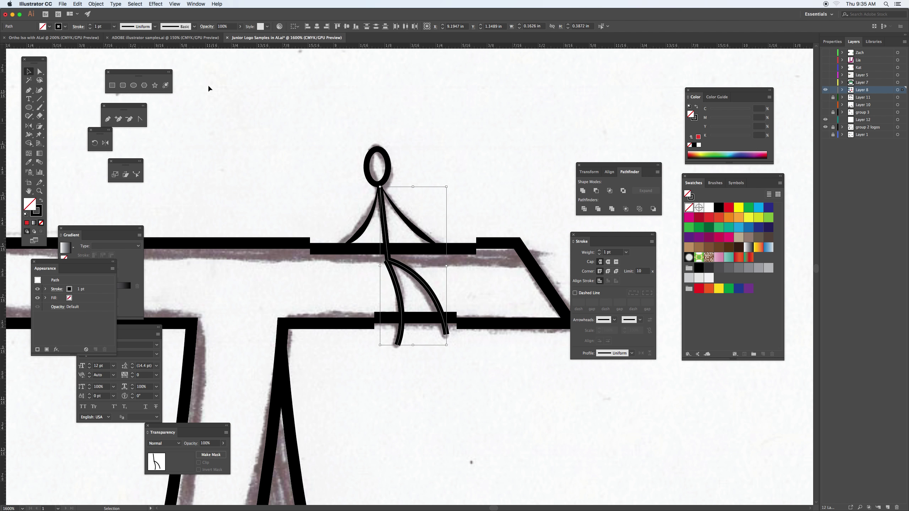
pyautogui.click(155, 27)
pyautogui.click(136, 95)
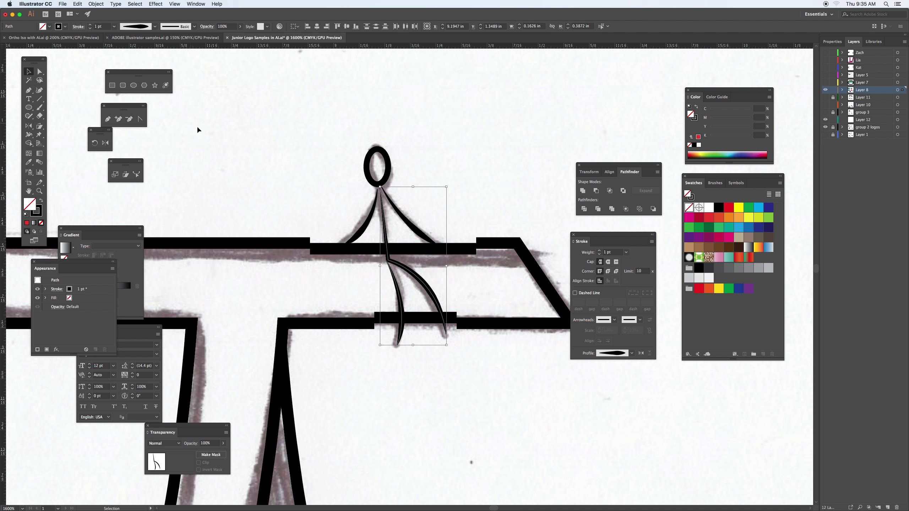
pyautogui.click(388, 175)
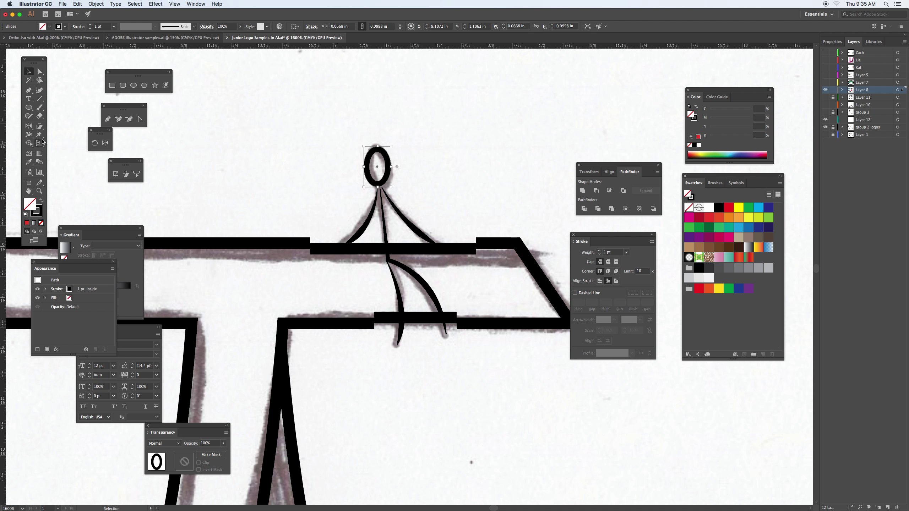
# - With the Width tool, thicken both arms, the right leg's end and the hip joint
pyautogui.click(29, 134)
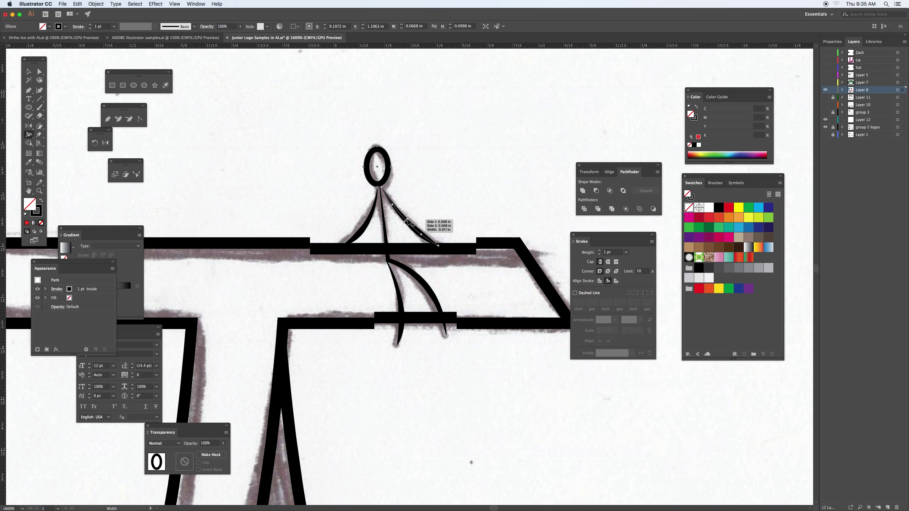
pyautogui.moveTo(408, 222); pyautogui.dragTo(412, 214)
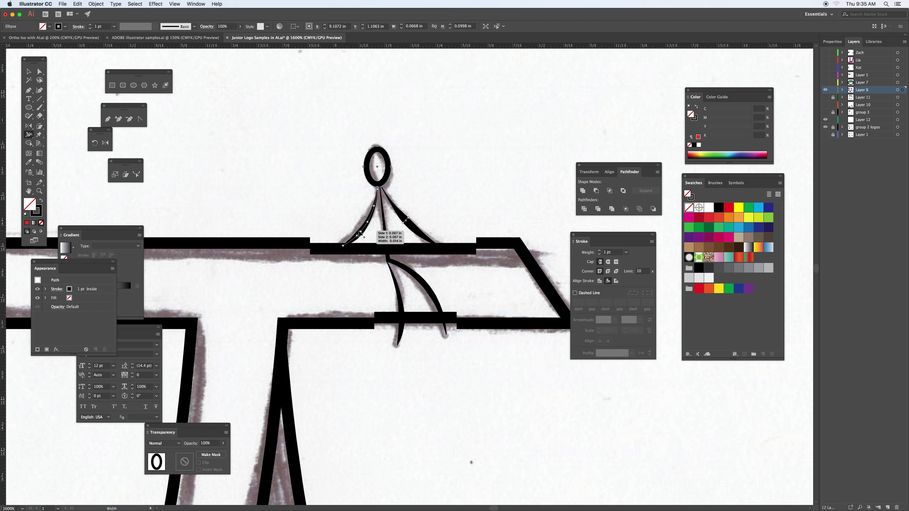
pyautogui.moveTo(359, 233); pyautogui.dragTo(358, 231)
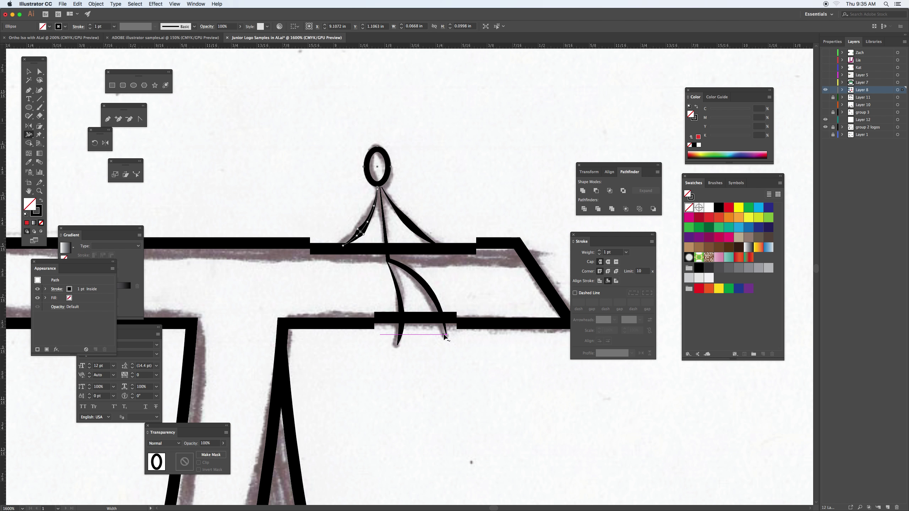
pyautogui.moveTo(445, 335); pyautogui.dragTo(406, 346)
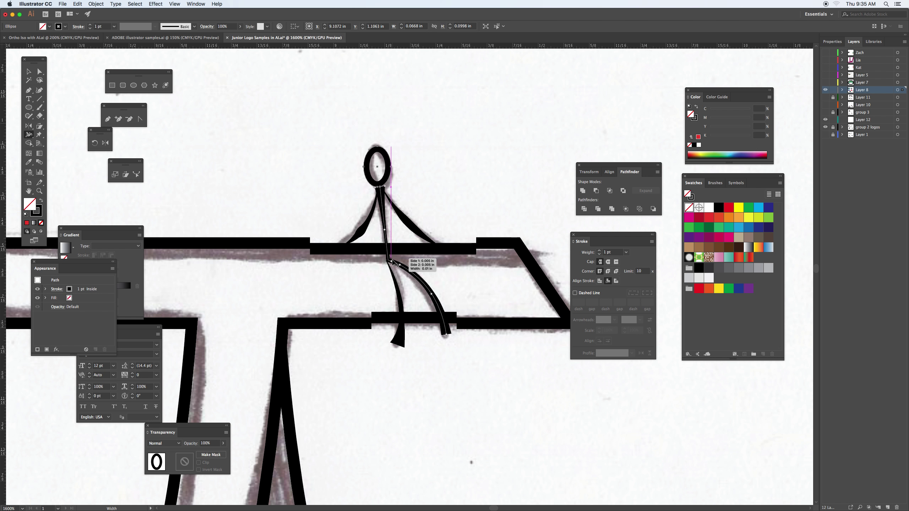
pyautogui.moveTo(394, 264); pyautogui.dragTo(394, 264)
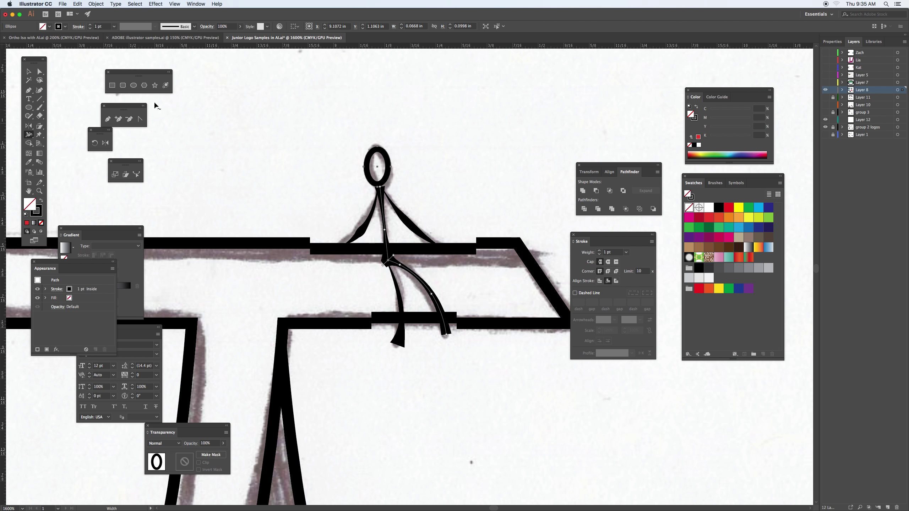
# - Nudge the head ellipse down 1 pt and back up to check its placement
pyautogui.press('v')
pyautogui.click(215, 96)
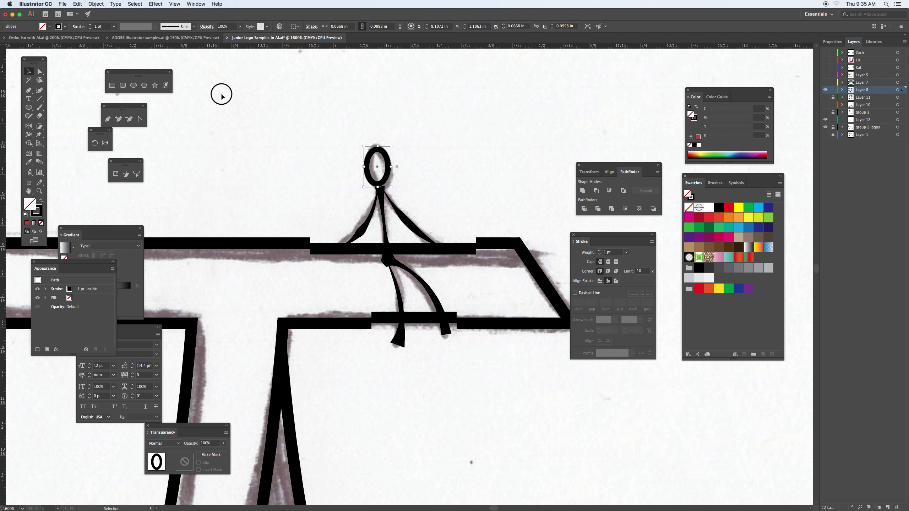
pyautogui.click(385, 158)
pyautogui.press('Down')
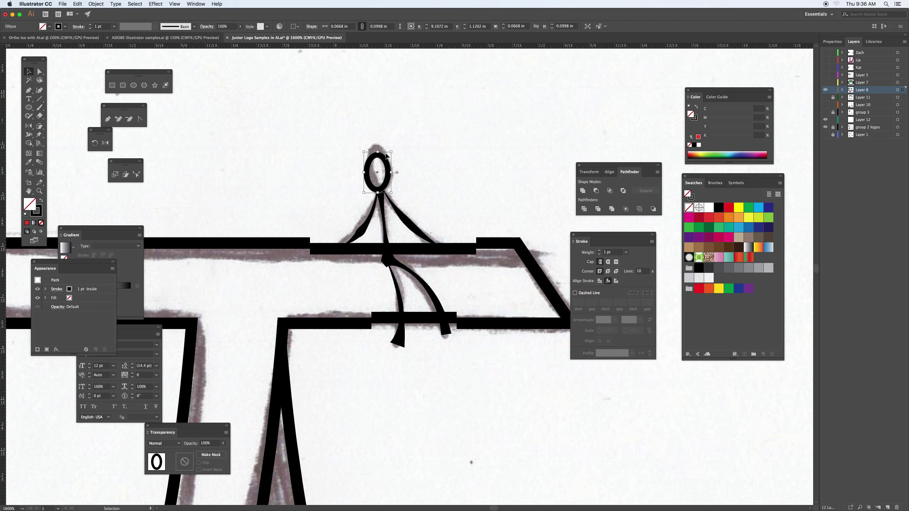
pyautogui.press('Up')
pyautogui.click(387, 131)
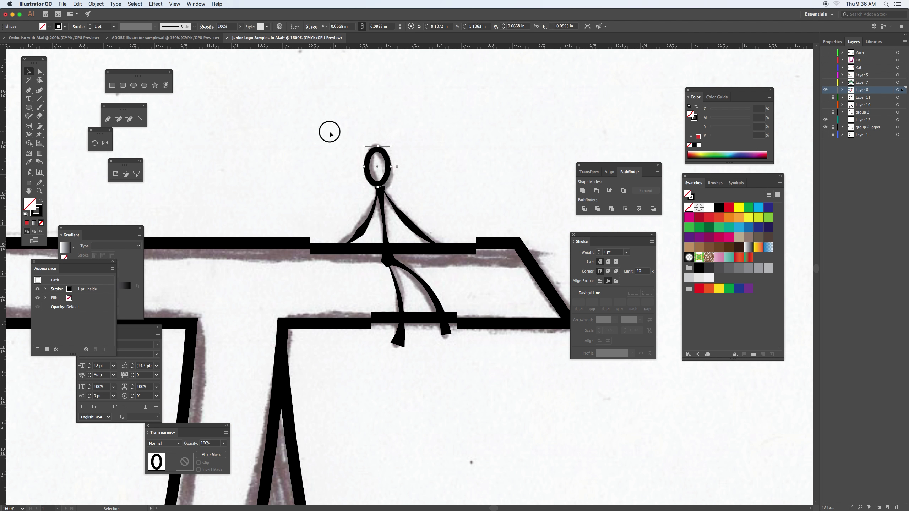
# - Fill the pi letter outline with the white swatch
pyautogui.press('a')
pyautogui.press('super+minus')
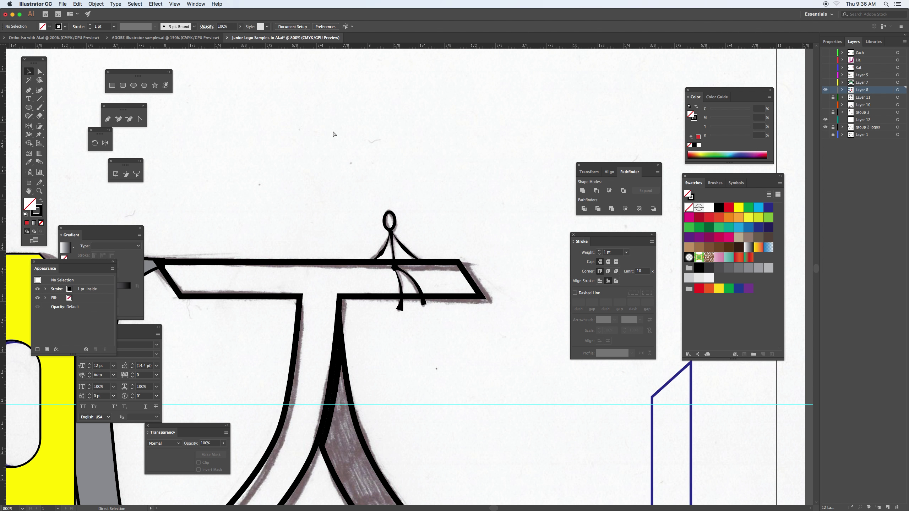
pyautogui.press('super+minus')
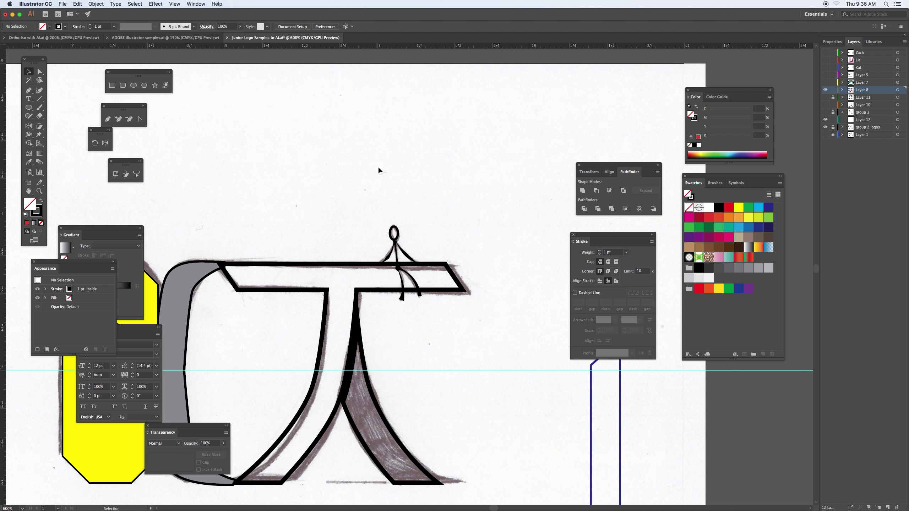
pyautogui.click(273, 267)
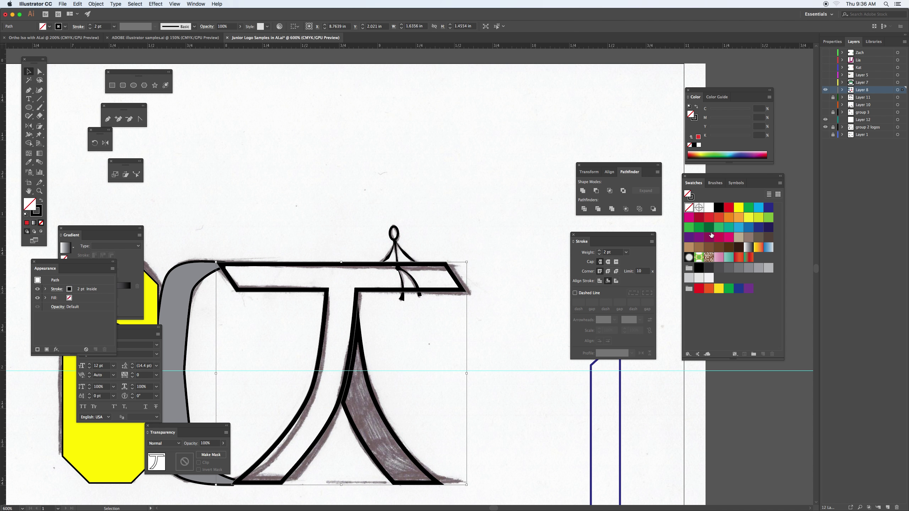
pyautogui.click(710, 208)
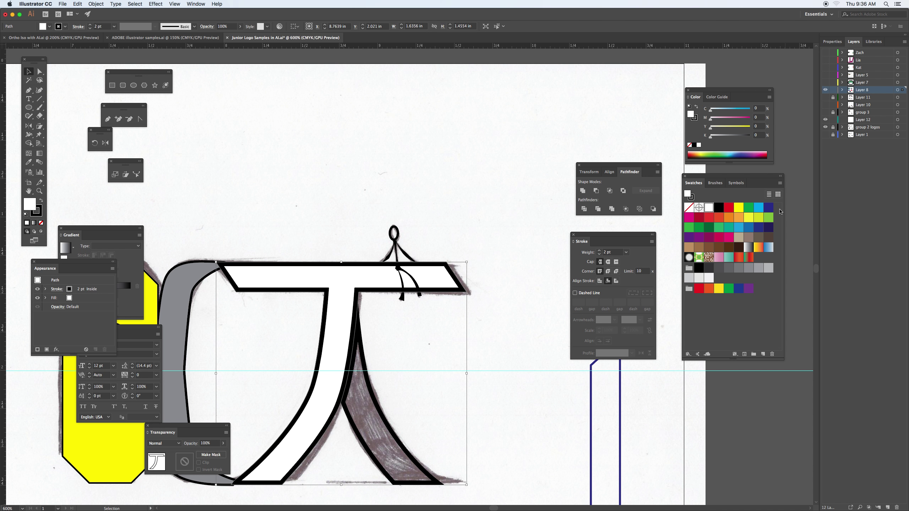
pyautogui.click(385, 409)
pyautogui.click(492, 236)
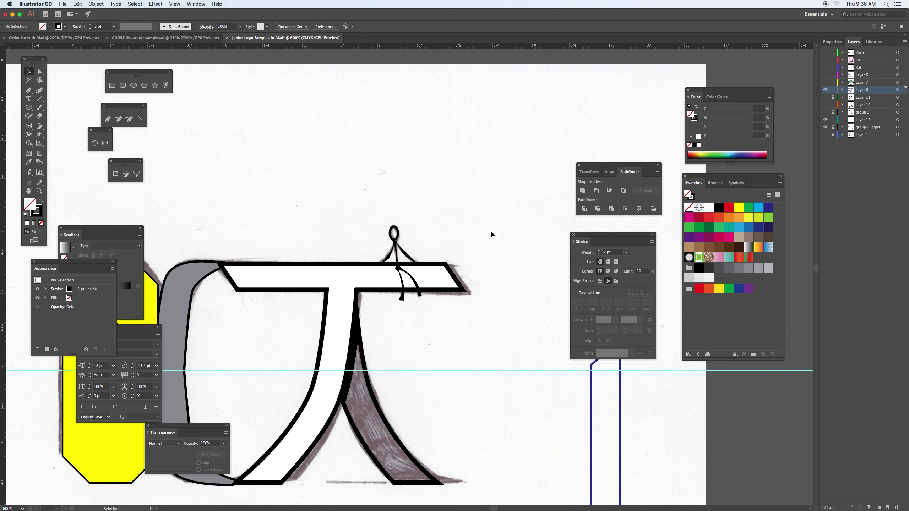
# - Hide the scanned pencil sketch layer in the Layers panel
pyautogui.press('super+minus')
pyautogui.press('super+minus')
pyautogui.press('v')
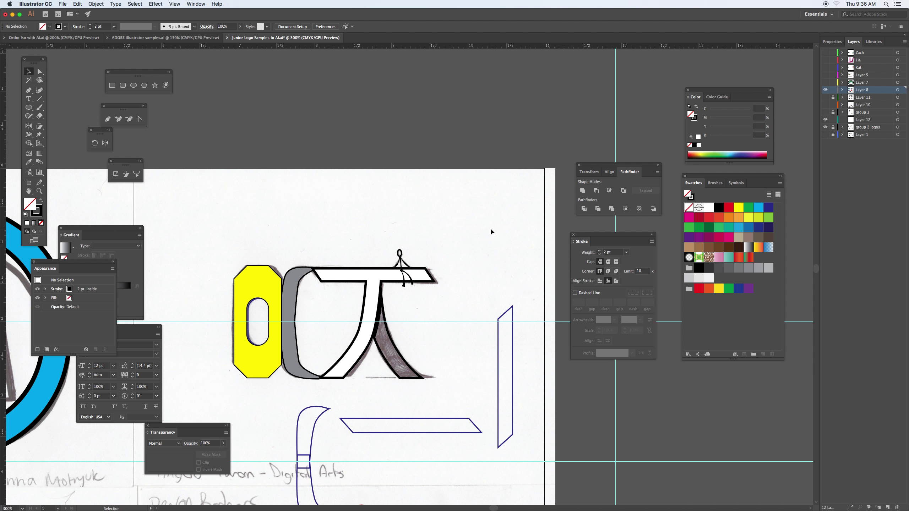
pyautogui.click(825, 127)
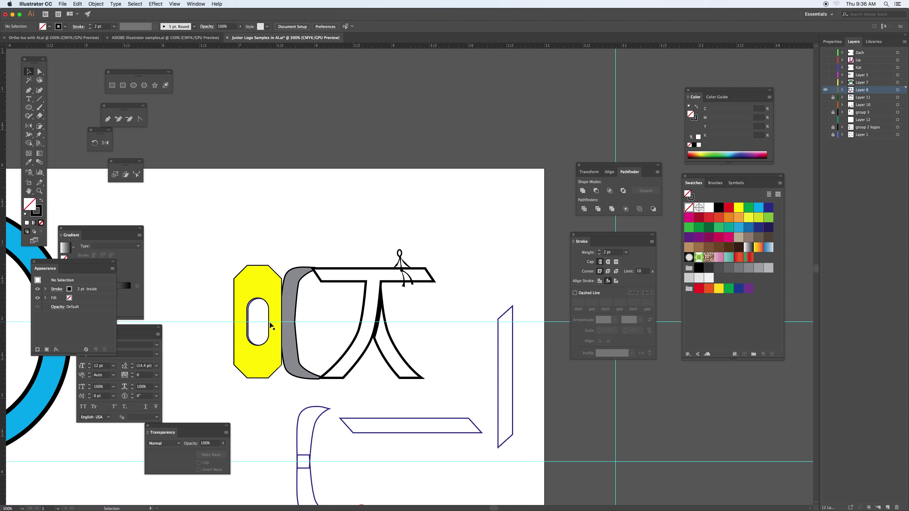